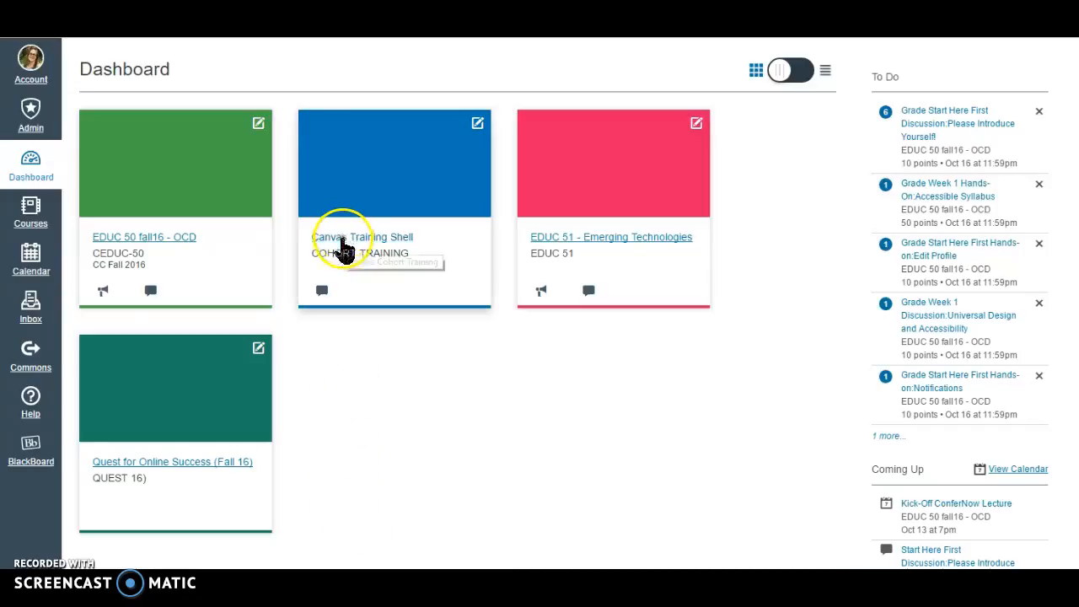
Open the Modules page of the Canvas Training Shell course and collapse the Start Here First module
click(342, 241)
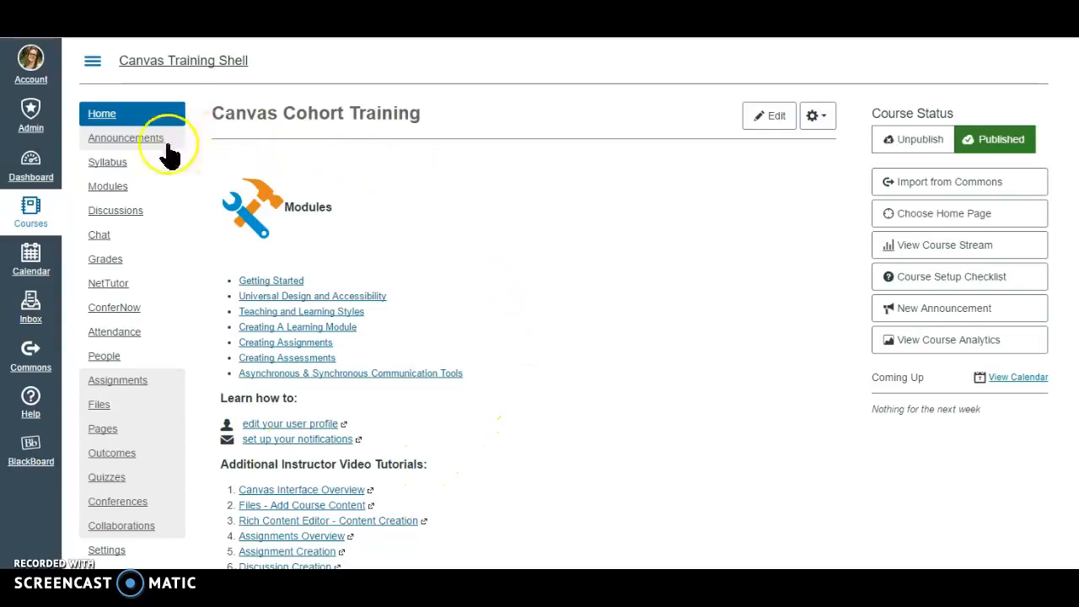
click(107, 189)
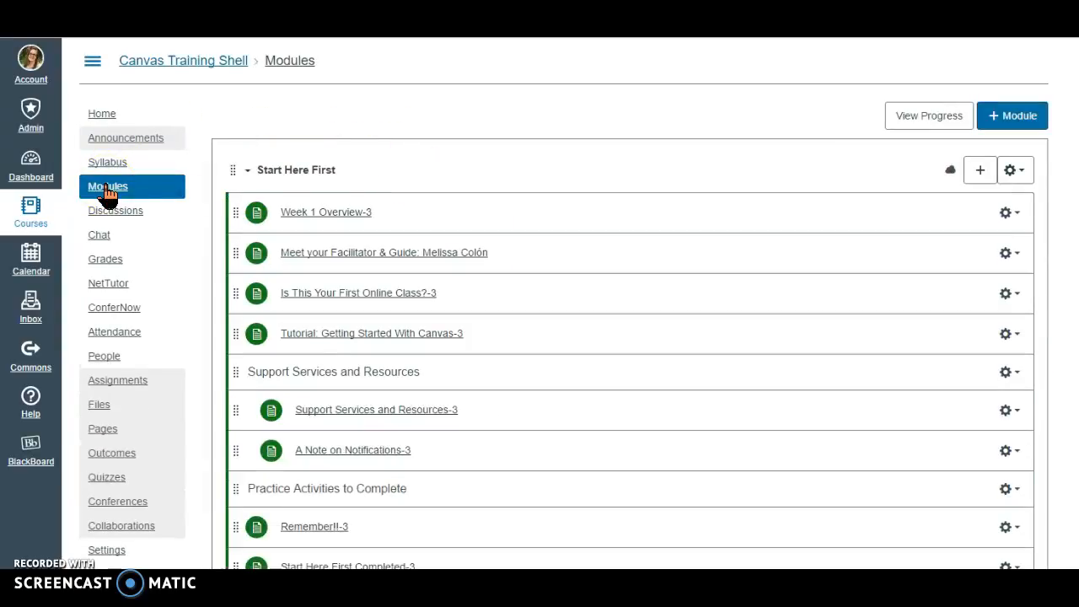
click(245, 175)
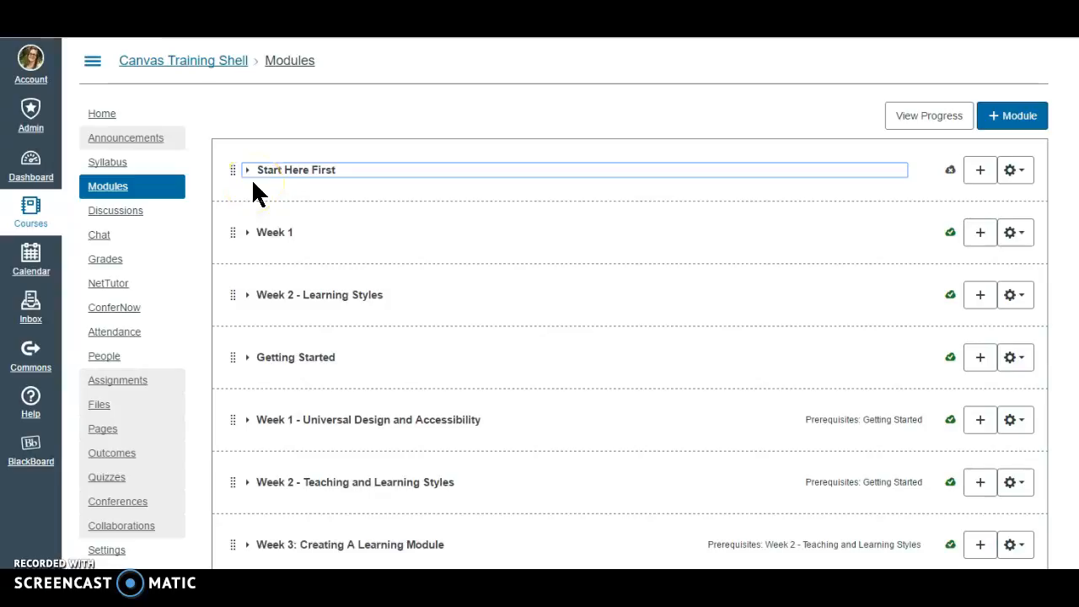
Search Canvas Commons for shared modules, filtering to the Modules type and entering the author's full name
click(30, 357)
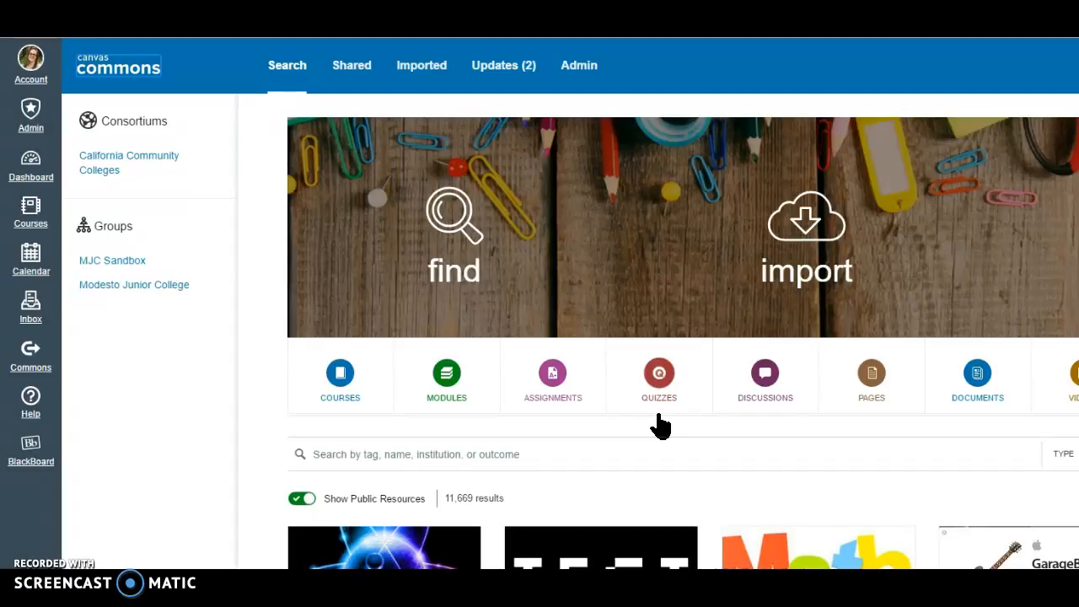
click(639, 423)
click(470, 424)
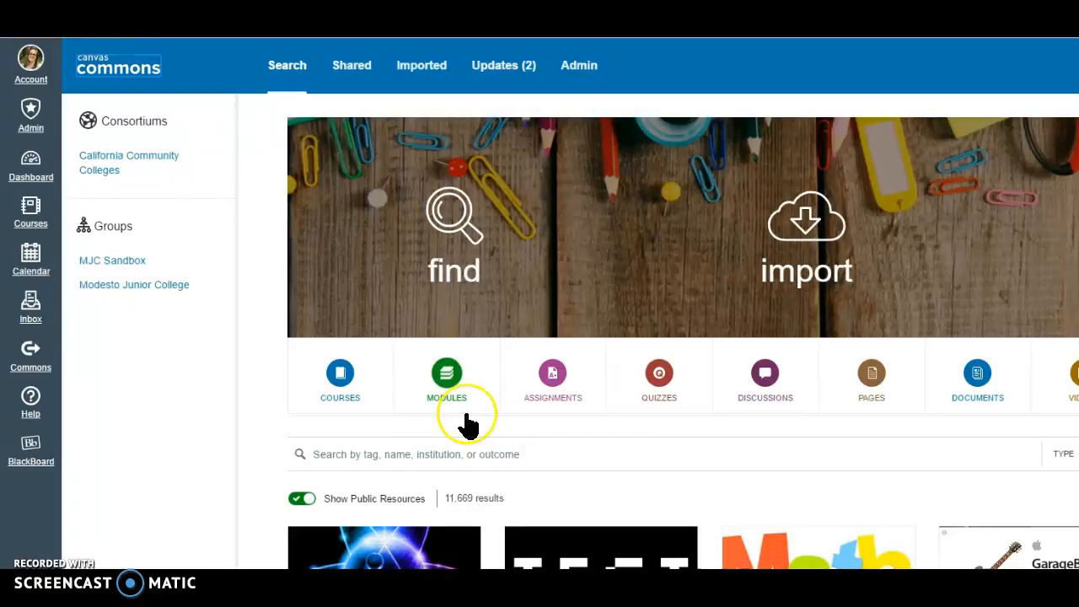
click(447, 375)
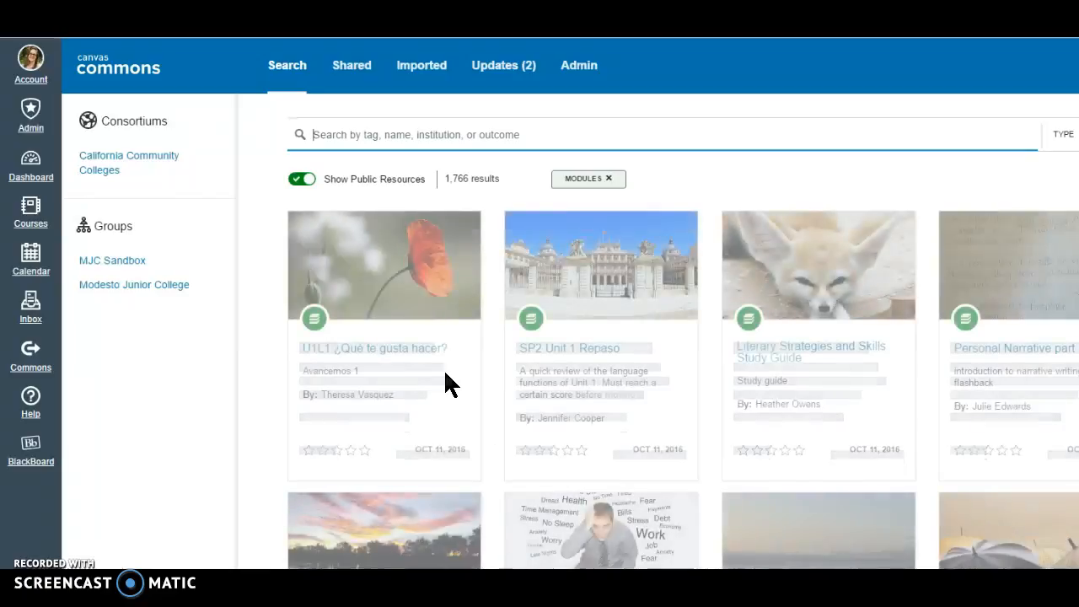
click(324, 239)
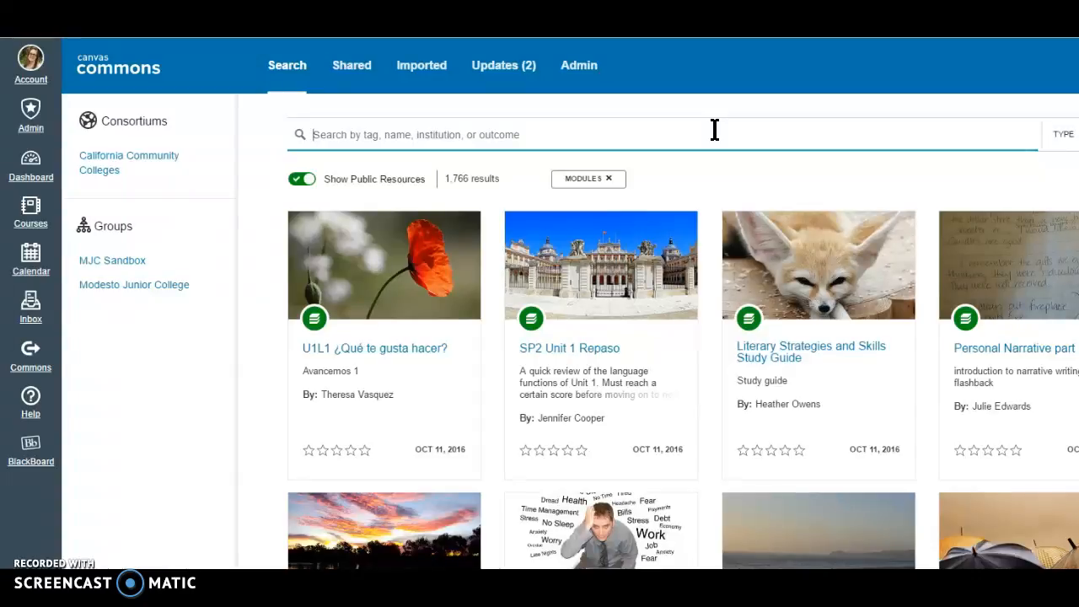
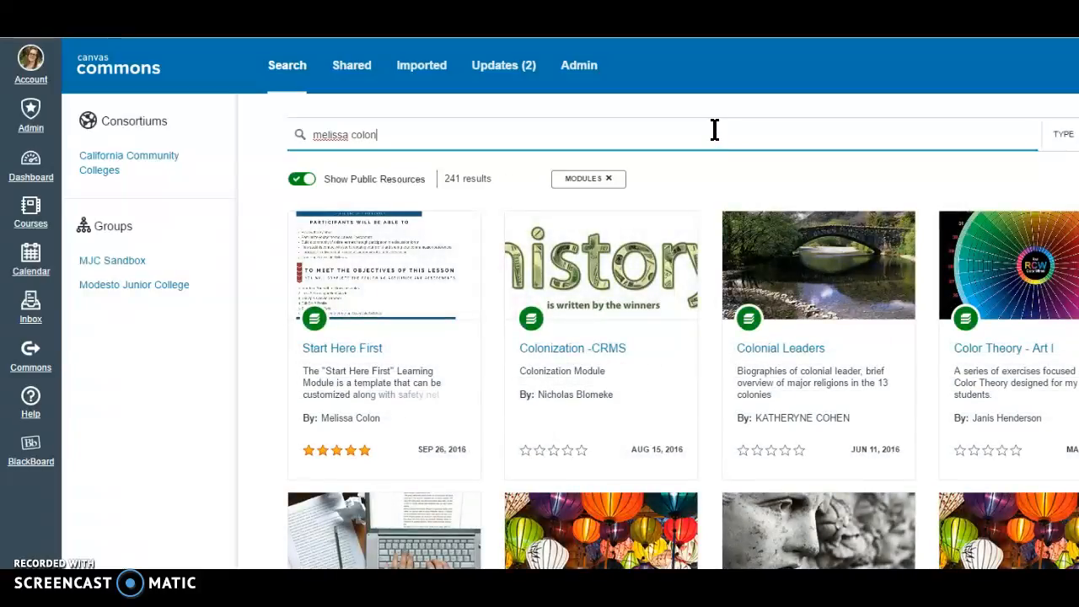
Open the Start Here First resource and import it into the Canvas Training Shell course
click(327, 359)
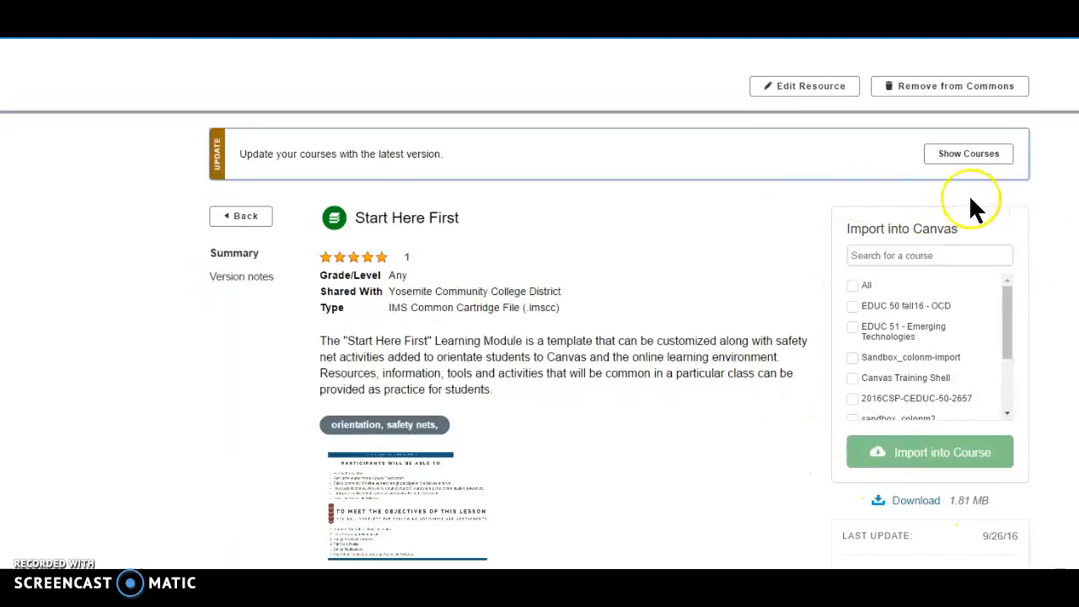
click(853, 379)
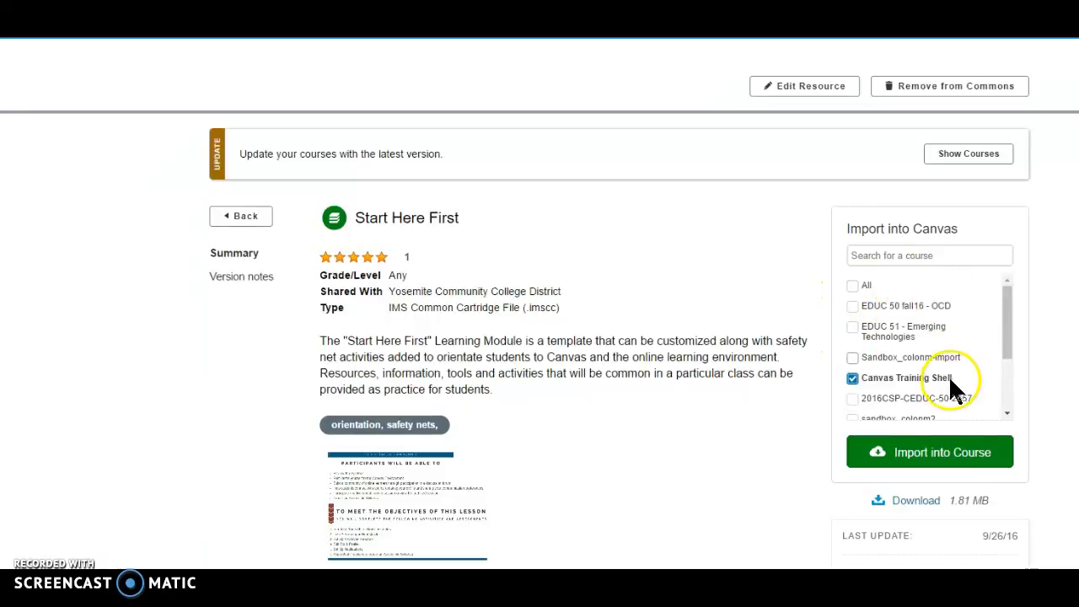
click(919, 434)
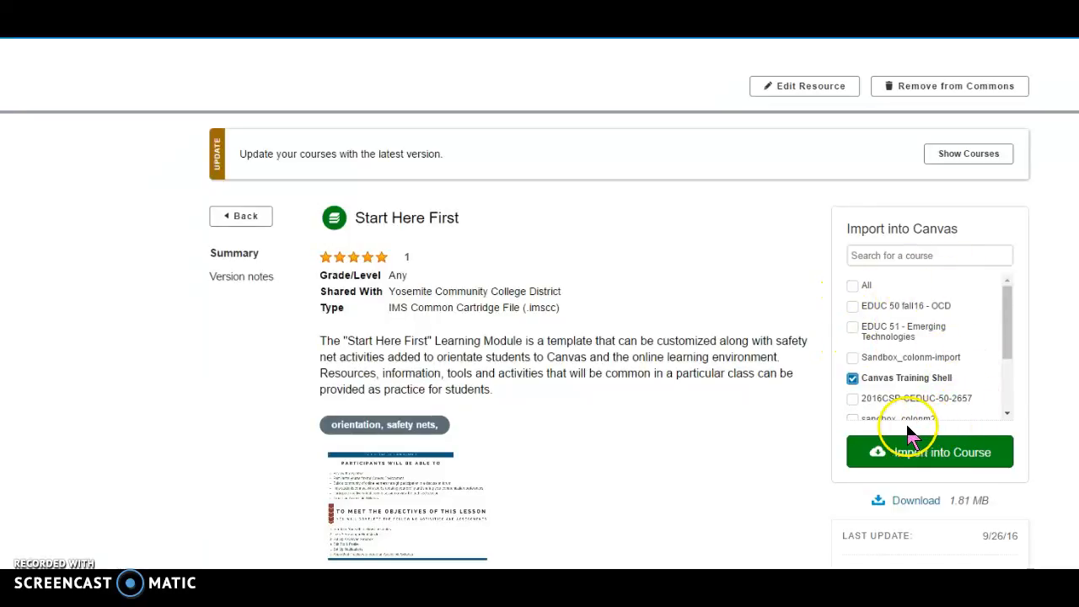
click(904, 459)
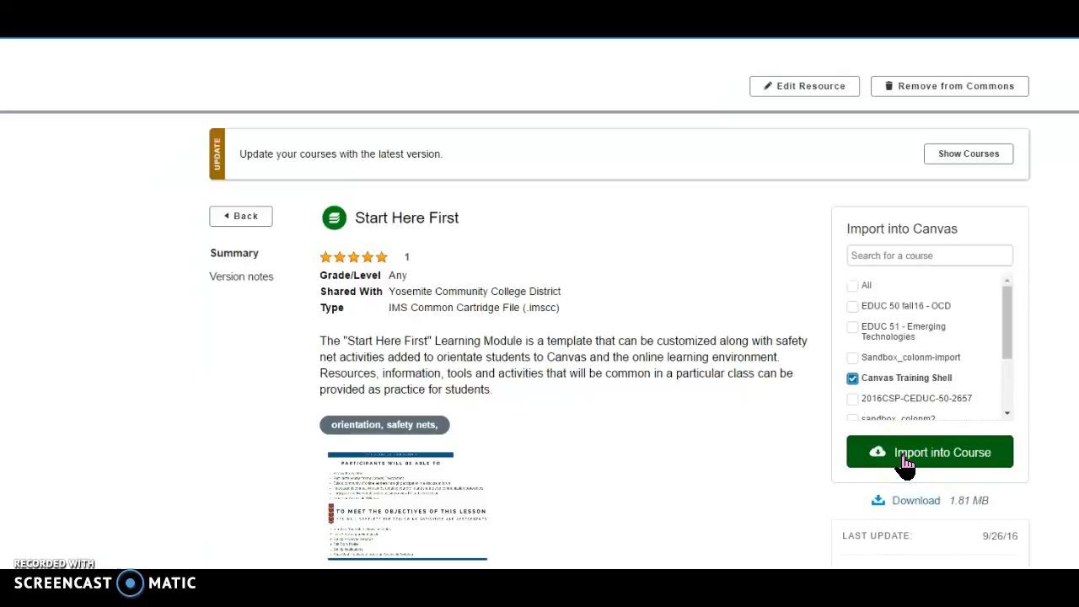
click(905, 462)
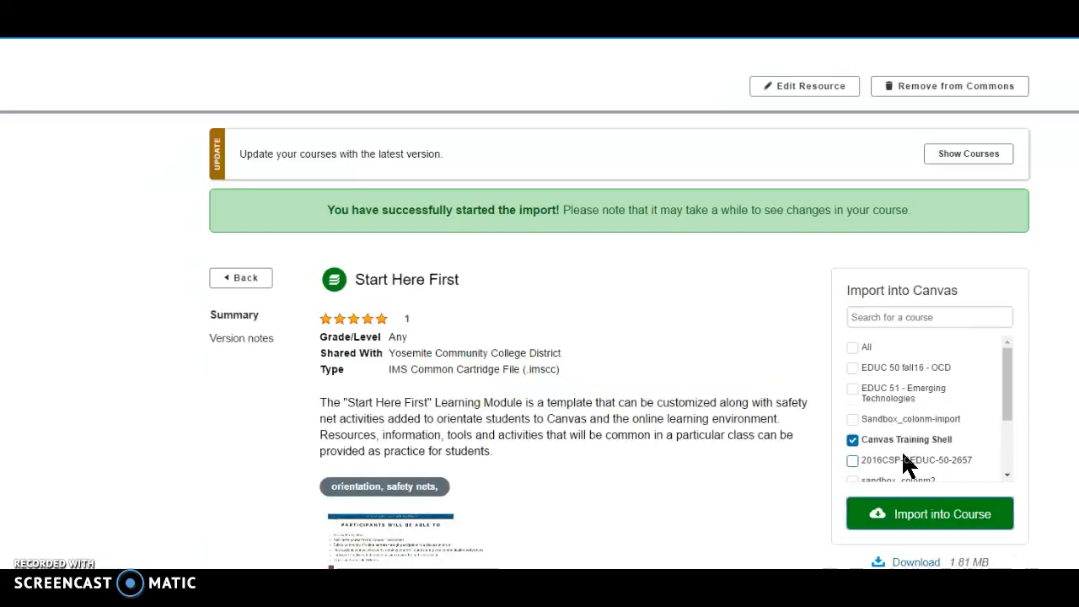
click(916, 437)
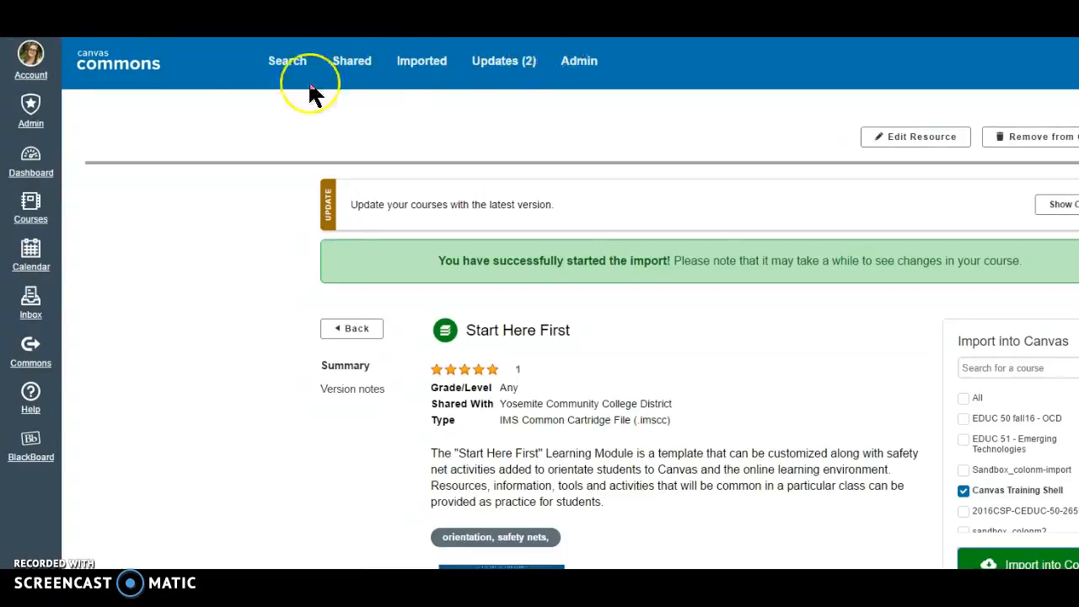
Return to the Canvas Training Shell course's Modules page and expand the Start Here First module
click(30, 161)
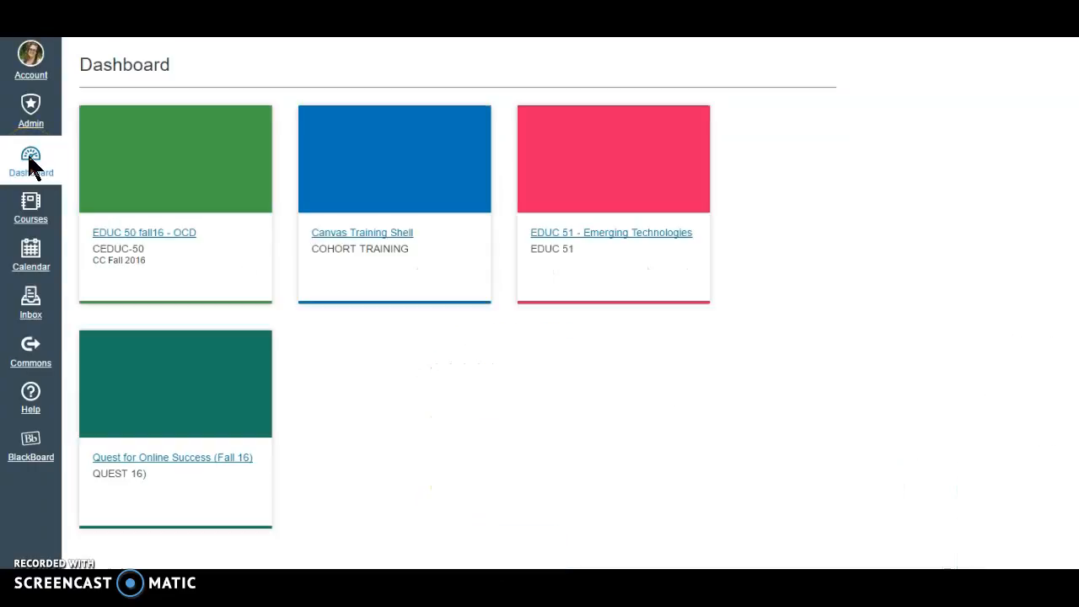
click(182, 191)
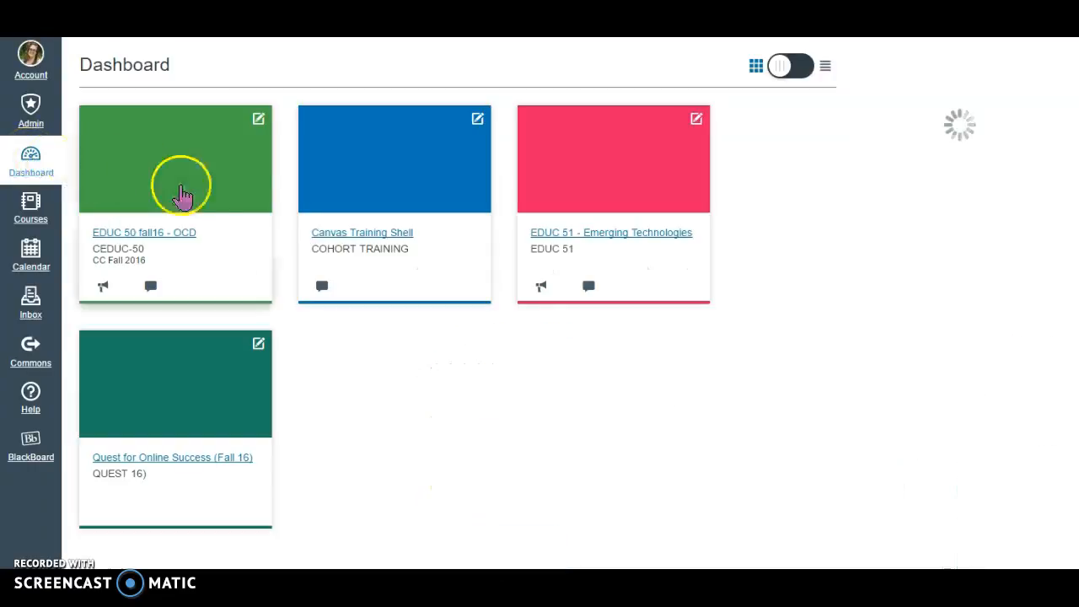
click(344, 235)
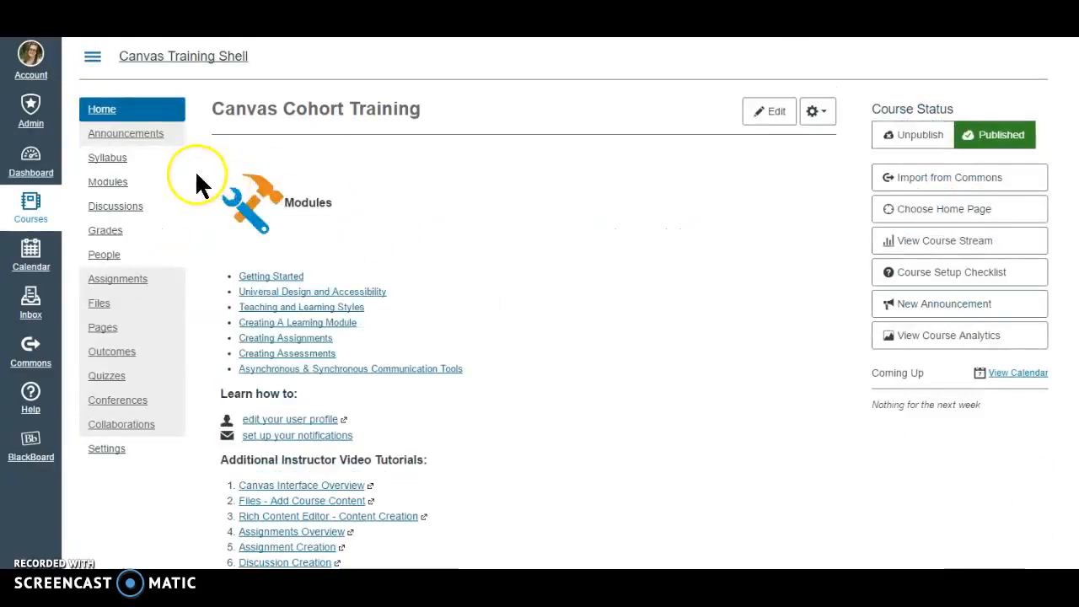
click(114, 190)
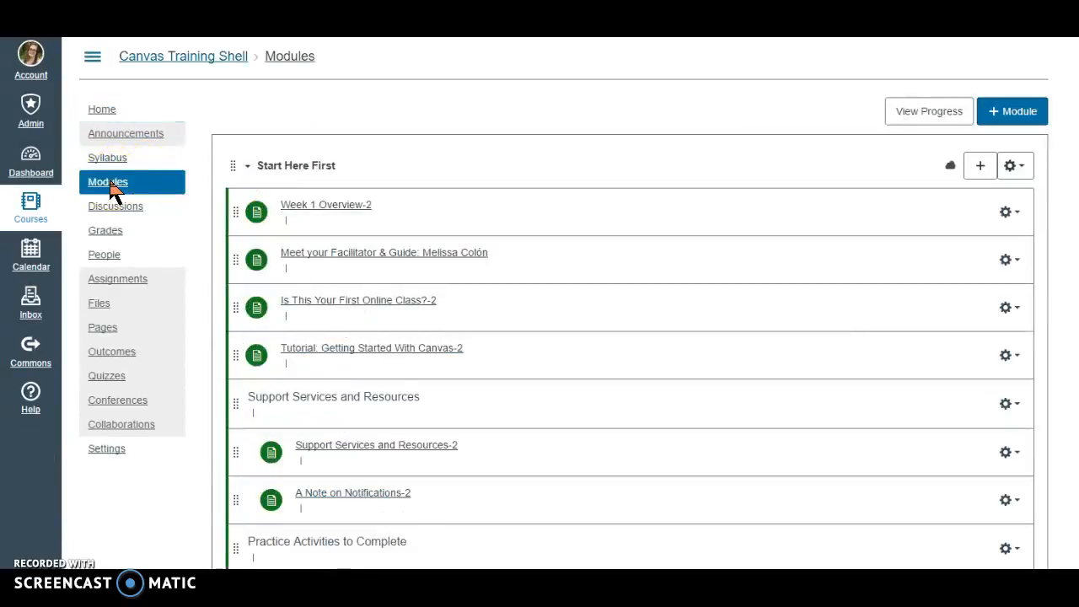
click(247, 168)
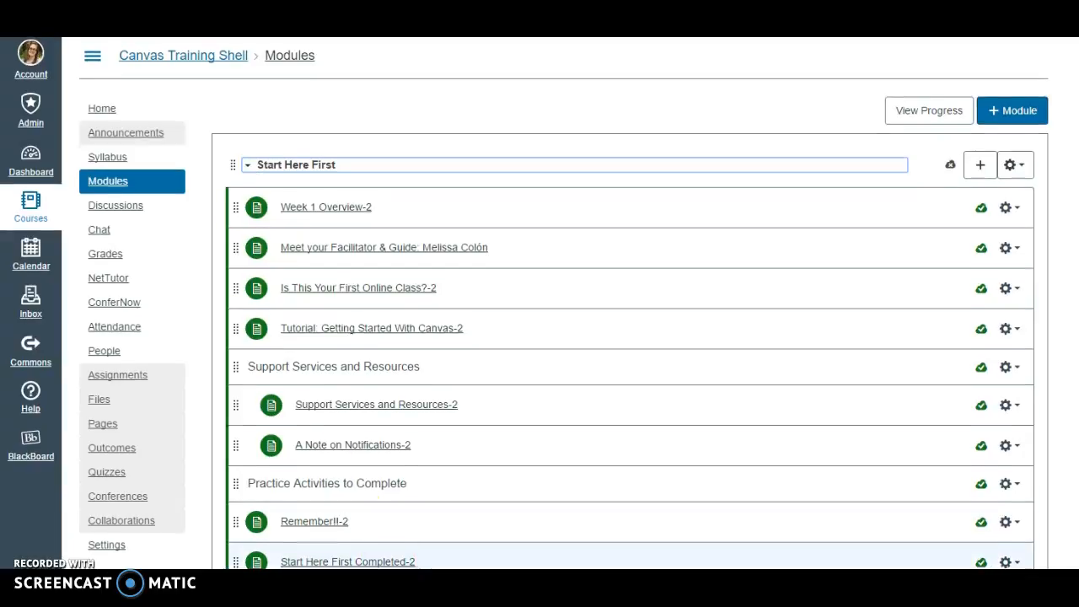
Review the items of the Start Here First module, reading the Week 1 Overview-2 page and advancing to the facilitator page
scroll(539, 337, down, 1)
scroll(630, 531, down, 1)
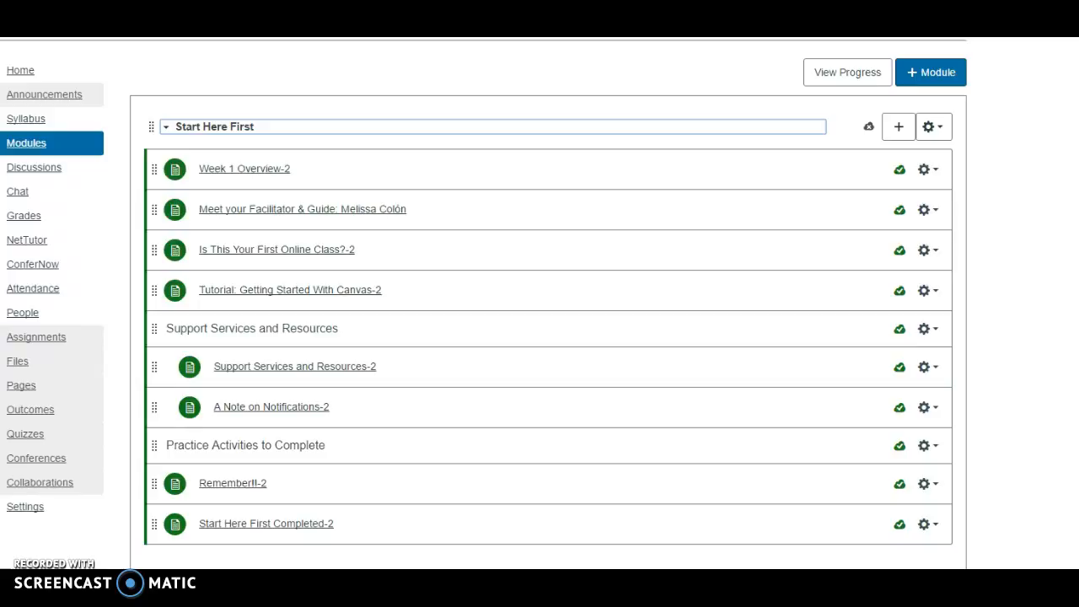
click(165, 129)
click(165, 128)
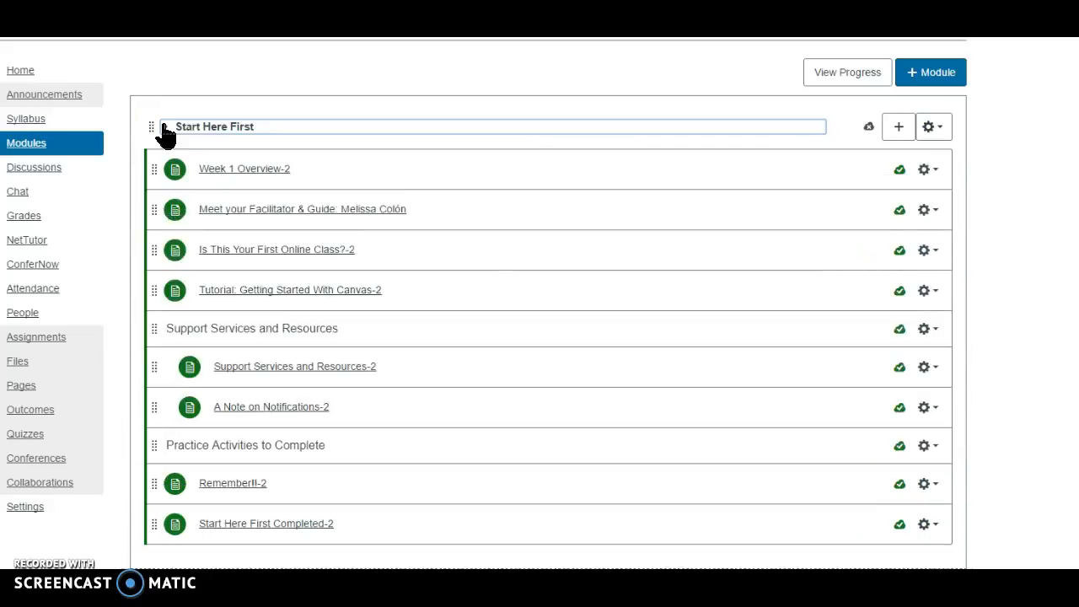
mouse_move(152, 214)
mouse_down()
mouse_move(160, 160)
mouse_move(163, 201)
mouse_up()
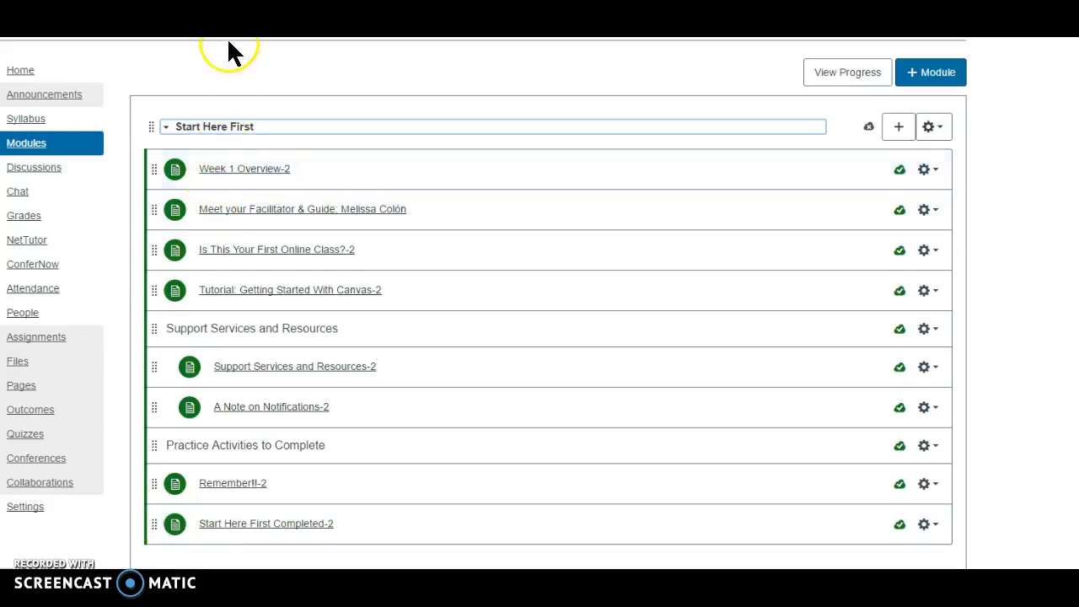
scroll(484, 295, up, 1)
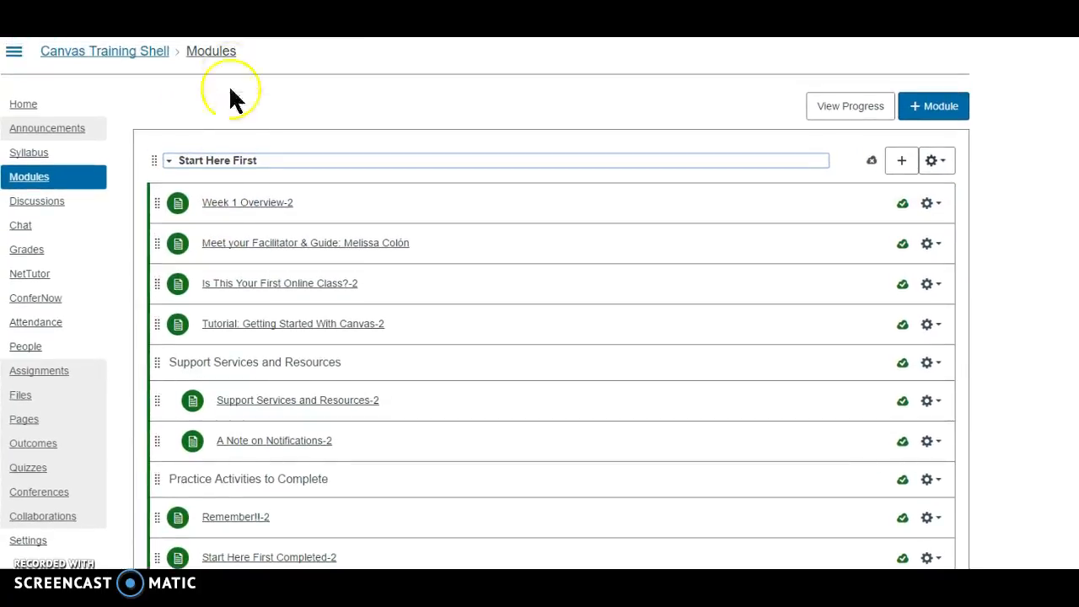
click(237, 213)
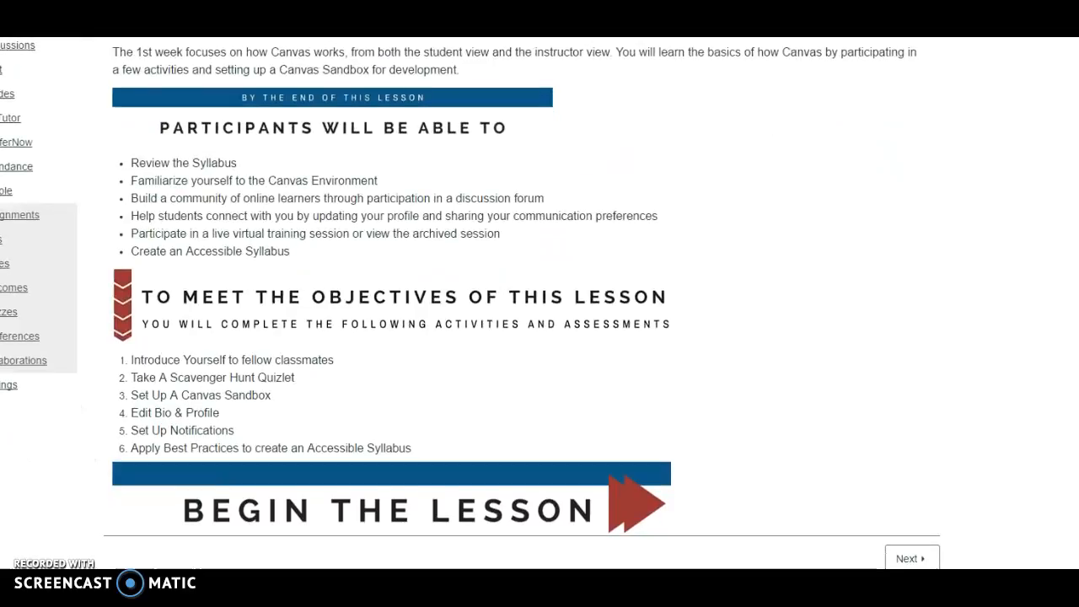
click(911, 559)
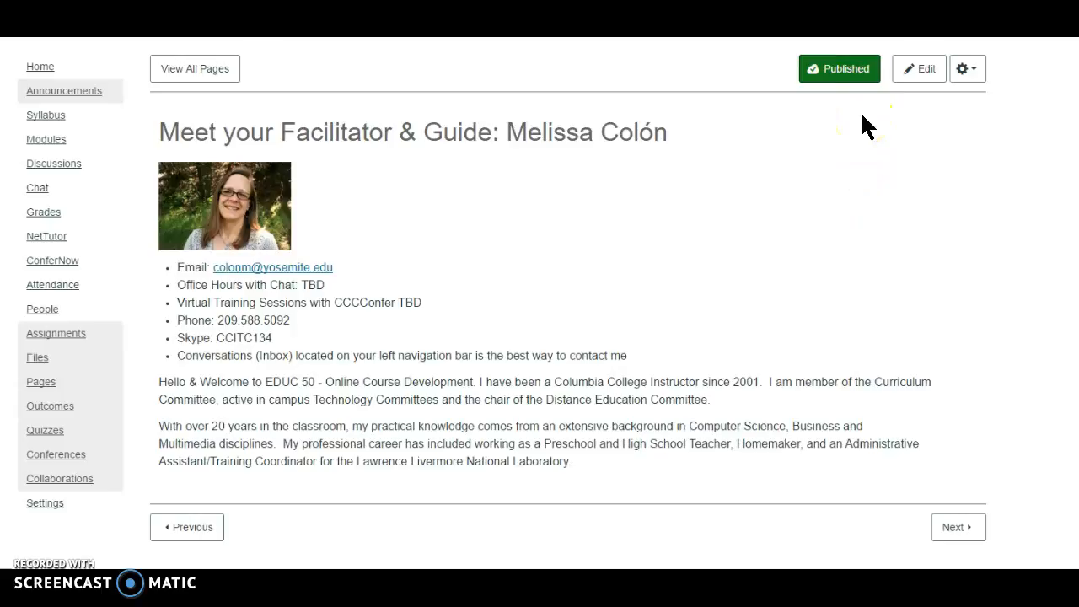
Open the facilitator page for editing to examine its content and the insertable course images, and save the page
click(934, 72)
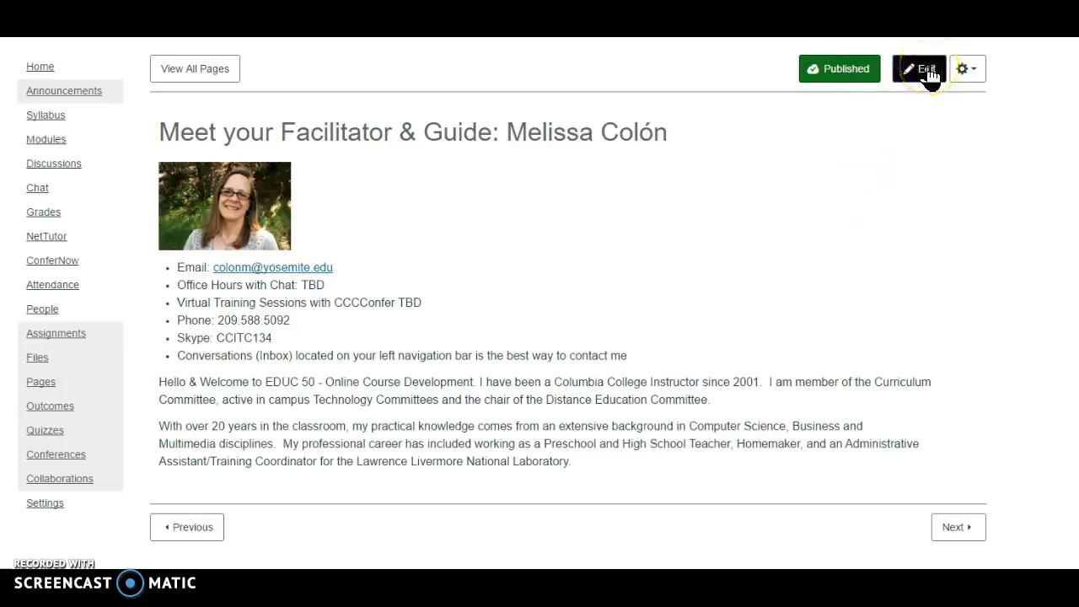
click(928, 71)
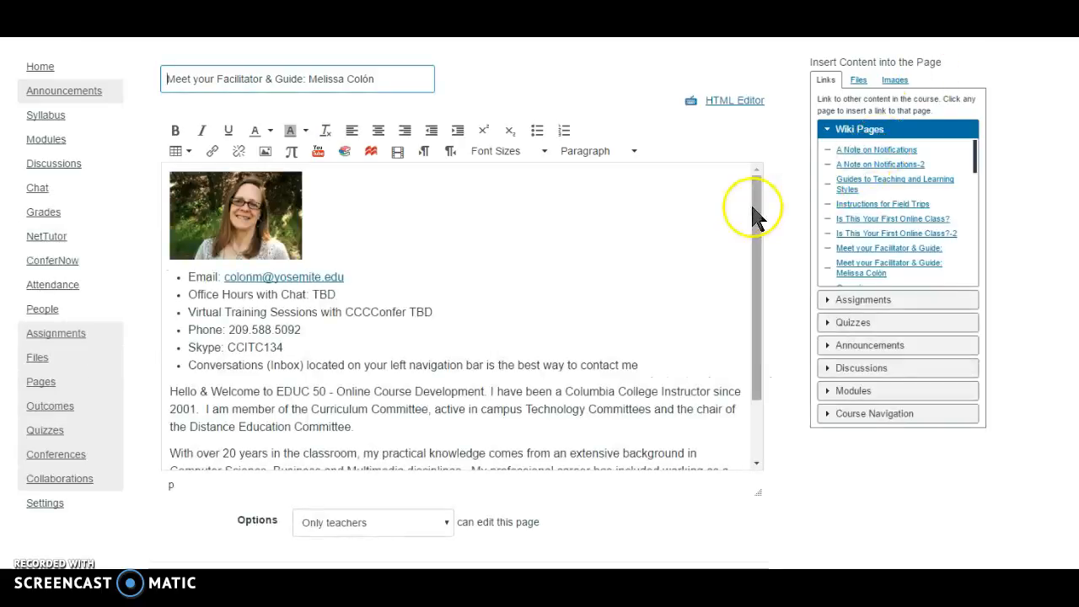
mouse_move(753, 207)
mouse_down()
mouse_move(745, 282)
mouse_move(745, 192)
mouse_up()
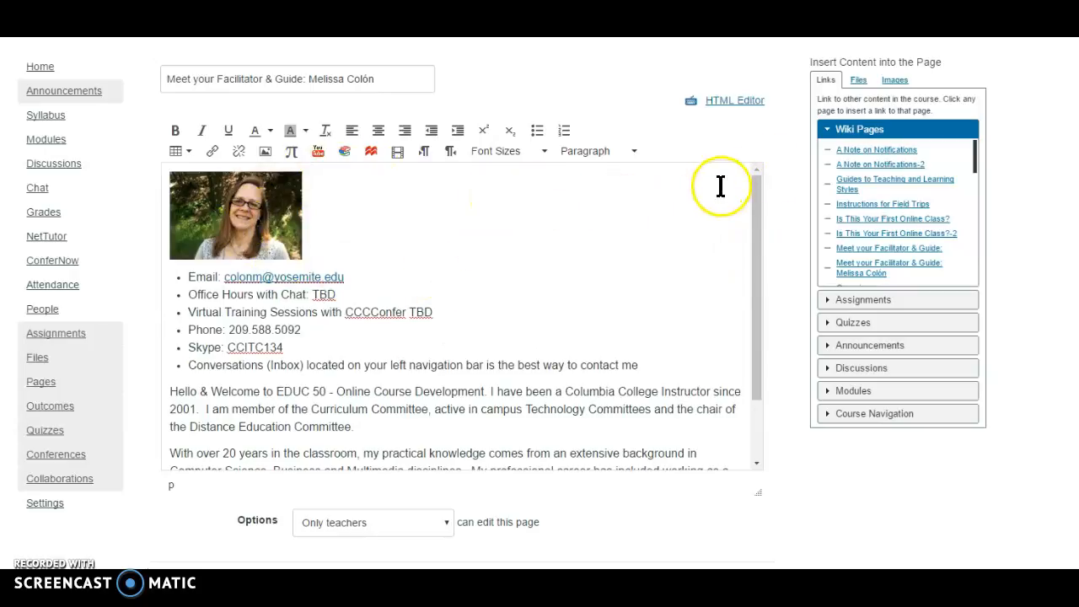
click(891, 81)
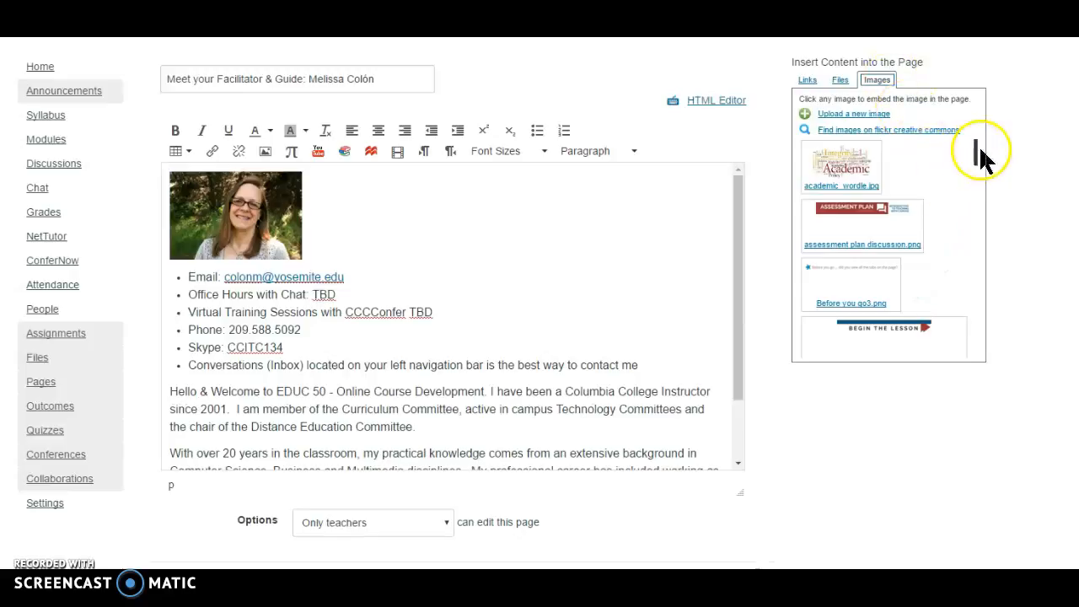
mouse_move(977, 152)
mouse_down()
mouse_move(984, 240)
mouse_move(975, 142)
mouse_up()
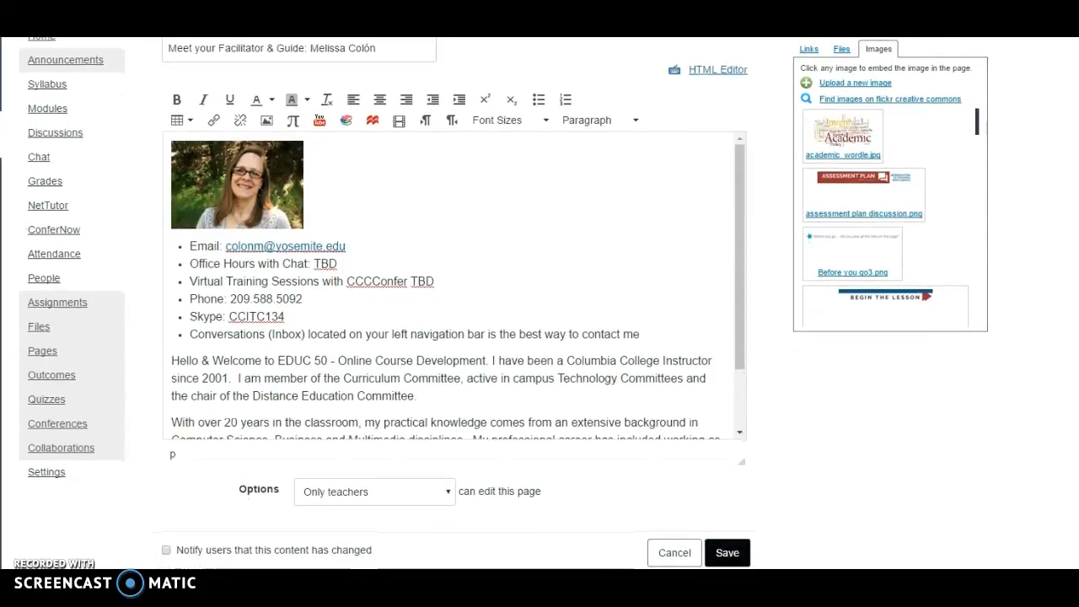
click(728, 553)
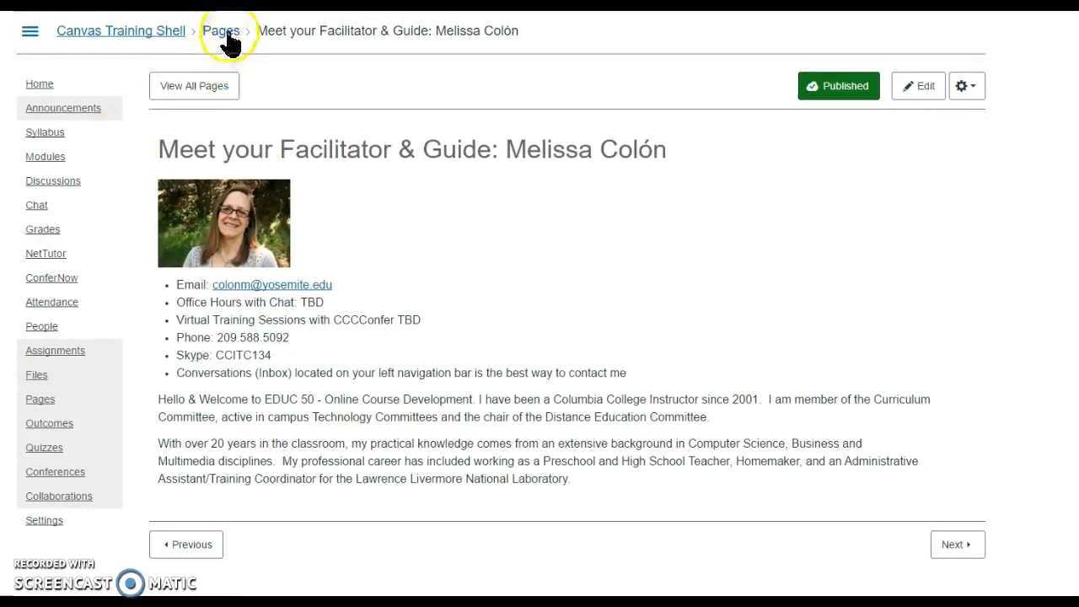
Rename the Week 1 Overview-2 item in the Start Here First module to Week 1 Overview
click(44, 160)
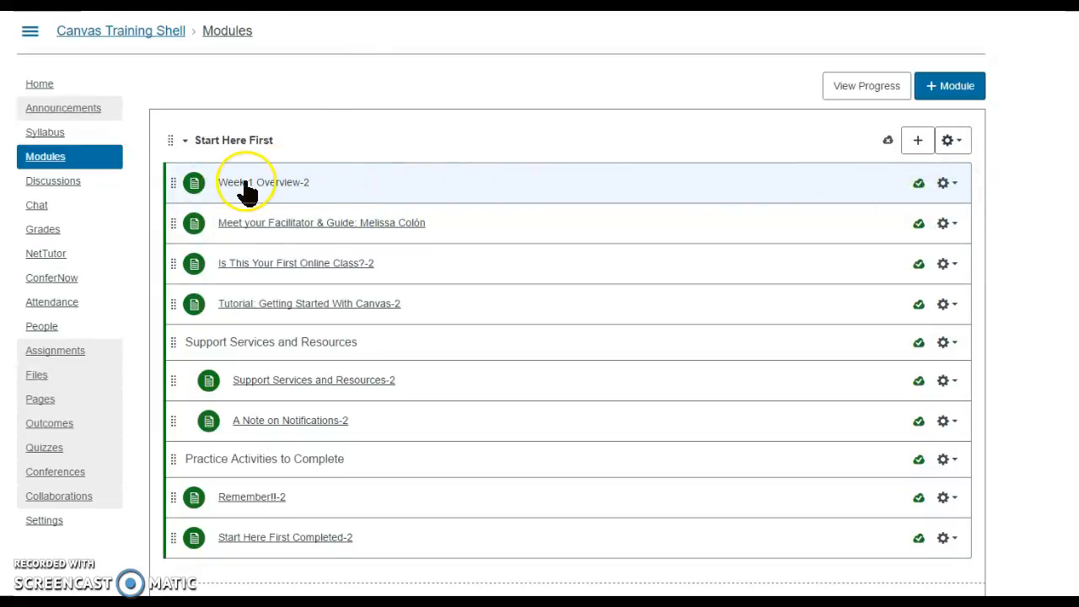
click(956, 185)
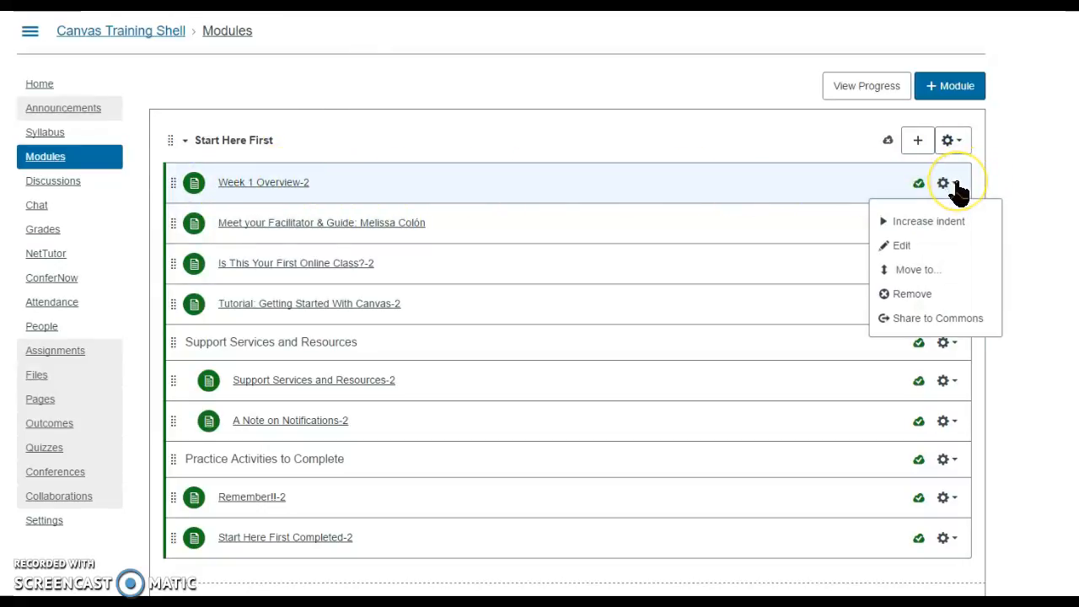
click(904, 248)
drag(694, 341, 672, 340)
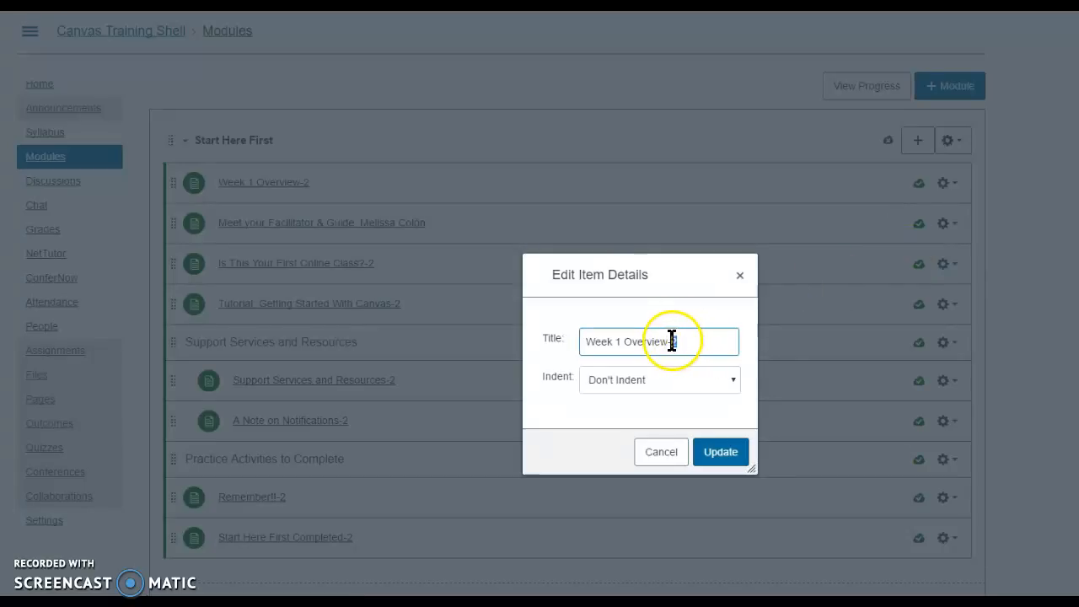
key(BackSpace)
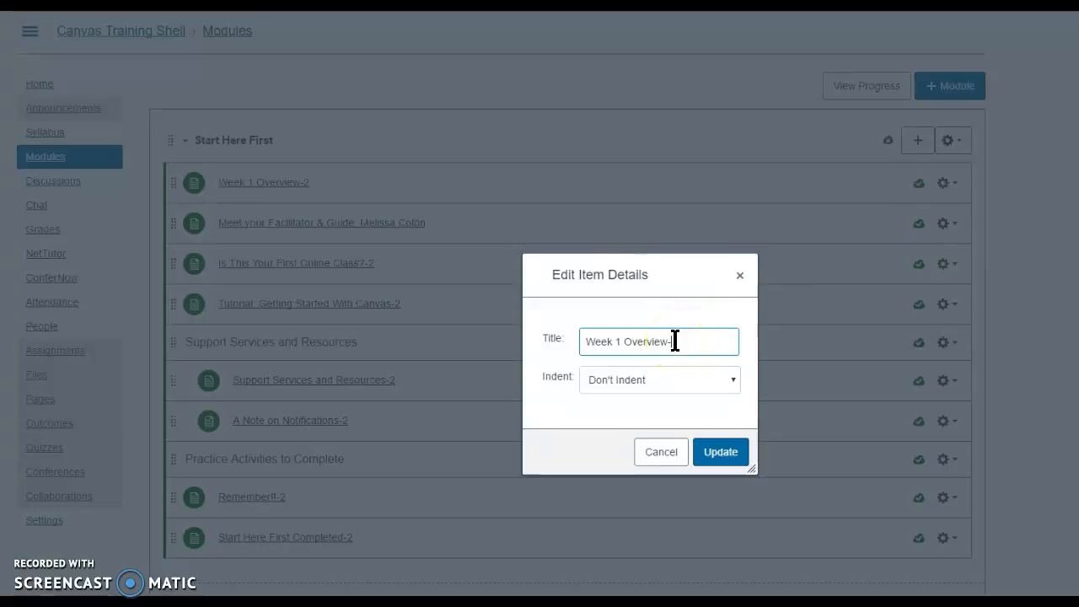
key(BackSpace)
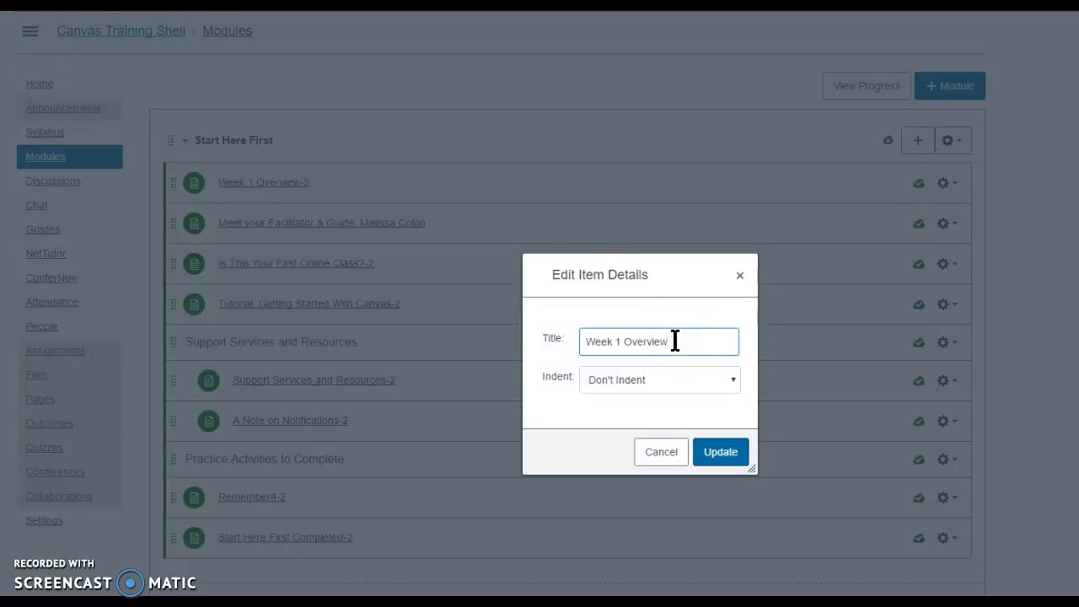
click(723, 456)
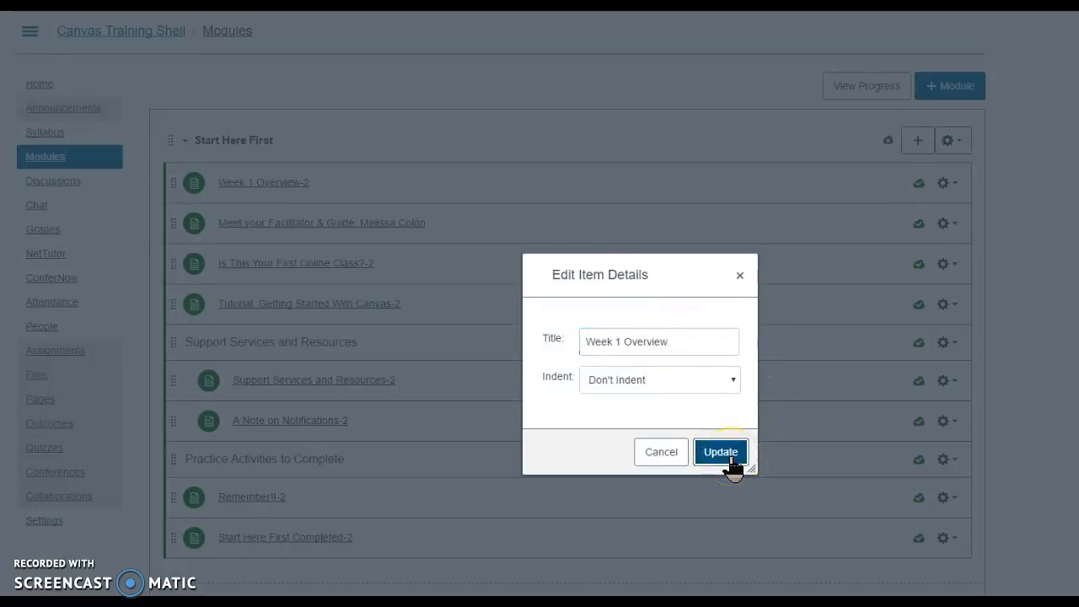
click(730, 457)
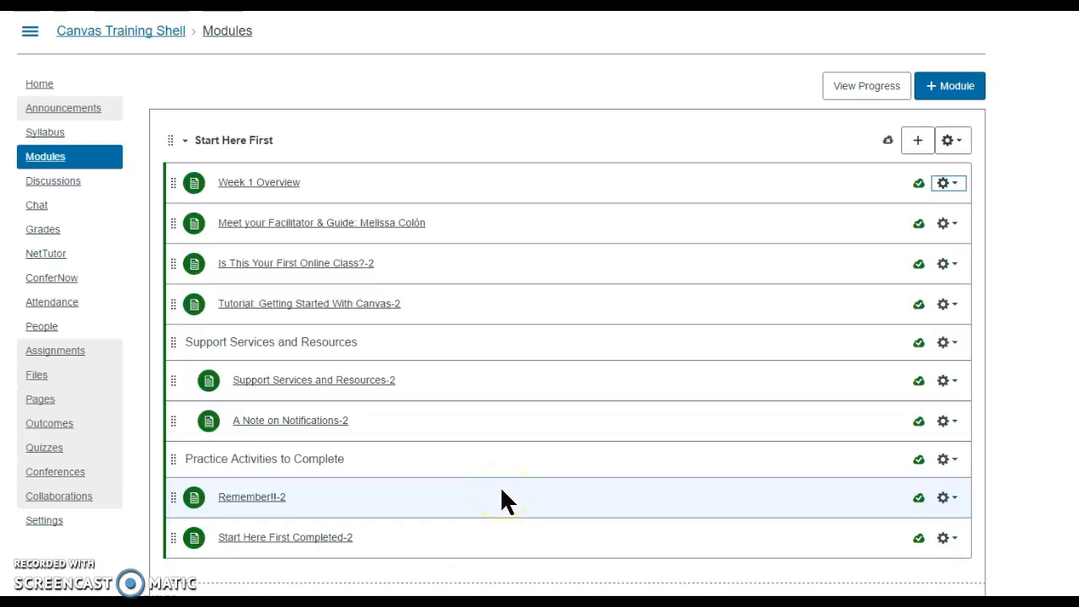
drag(166, 498, 192, 500)
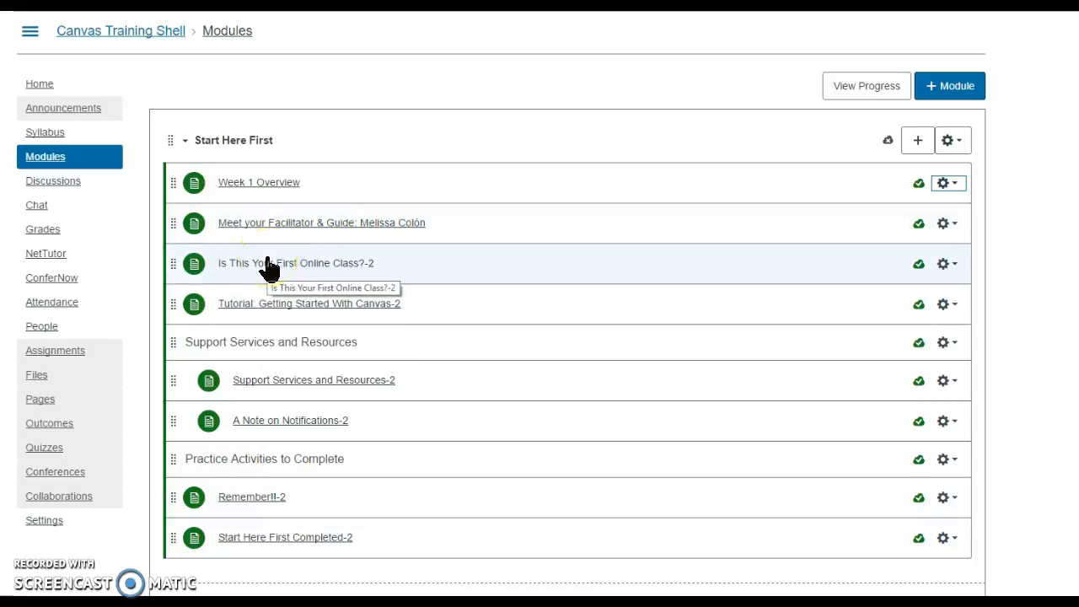
click(946, 265)
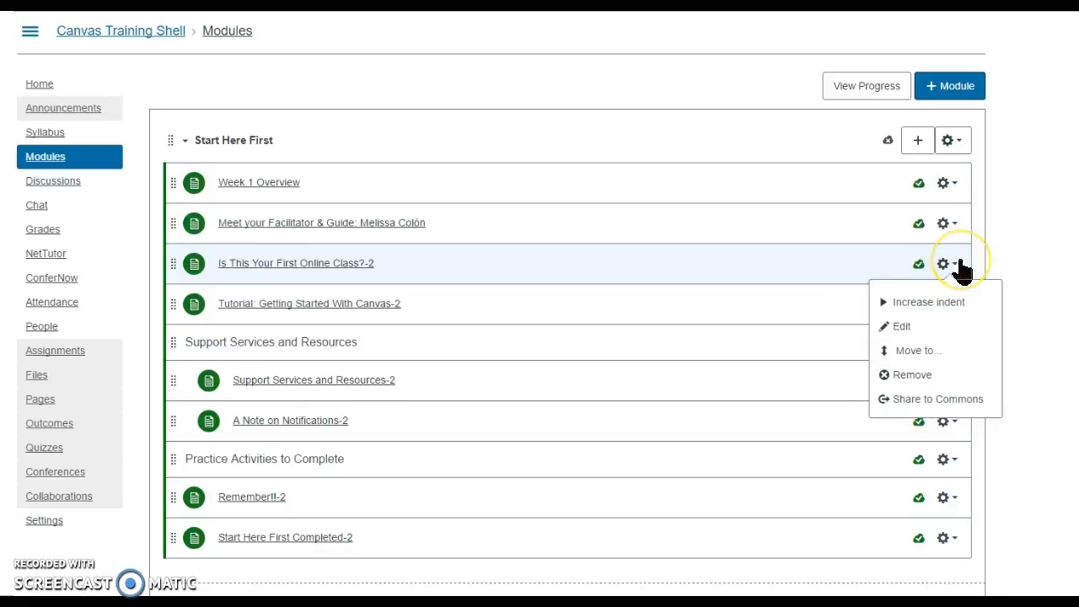
click(946, 265)
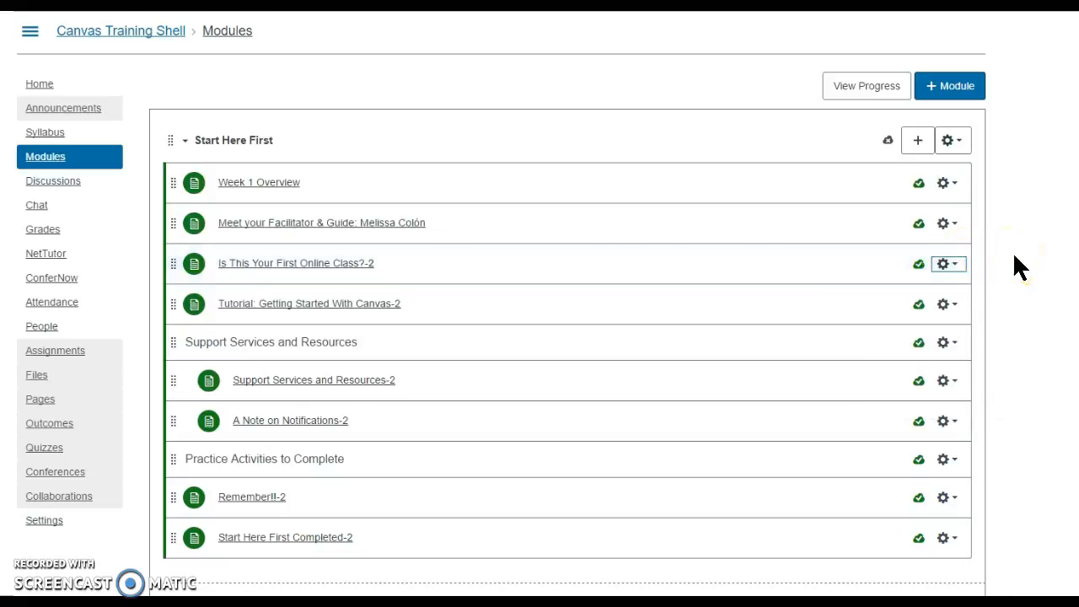
Add a new content page named Resources to the Start Here First module without indentation
click(919, 142)
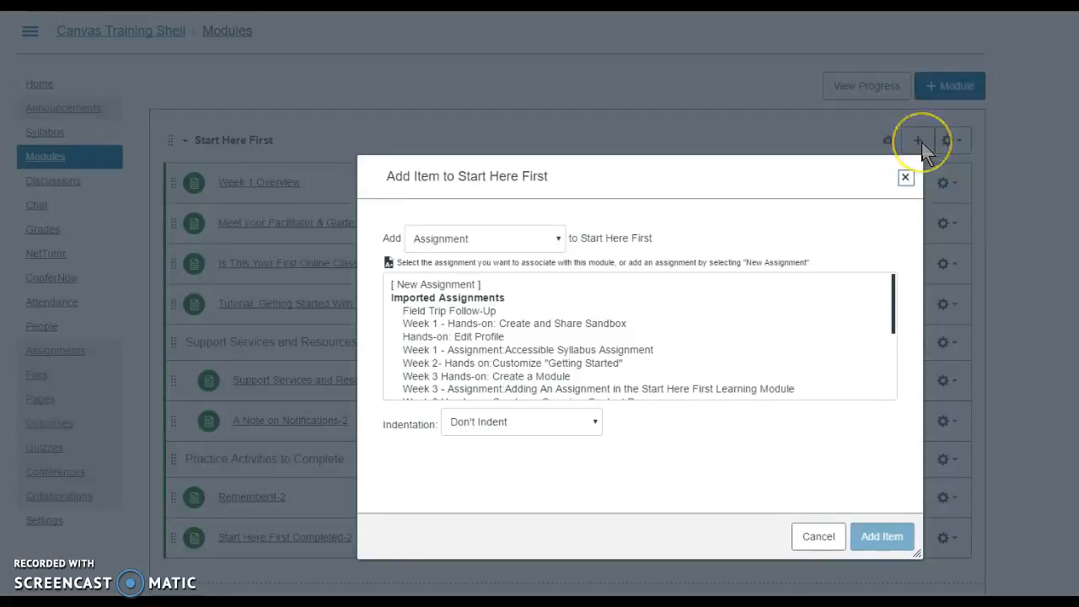
click(560, 238)
click(458, 296)
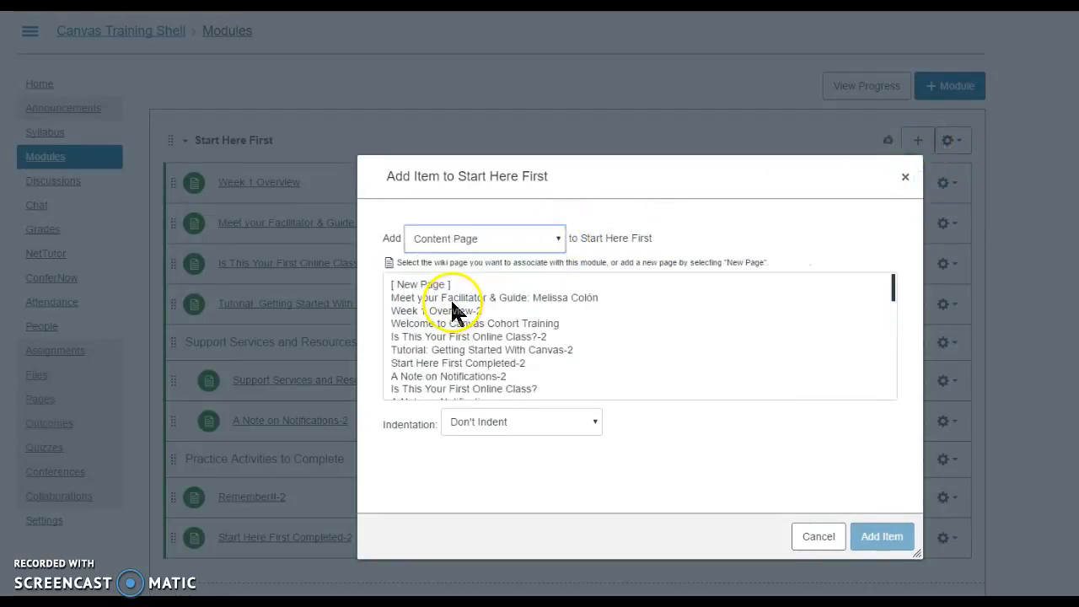
click(407, 286)
click(476, 419)
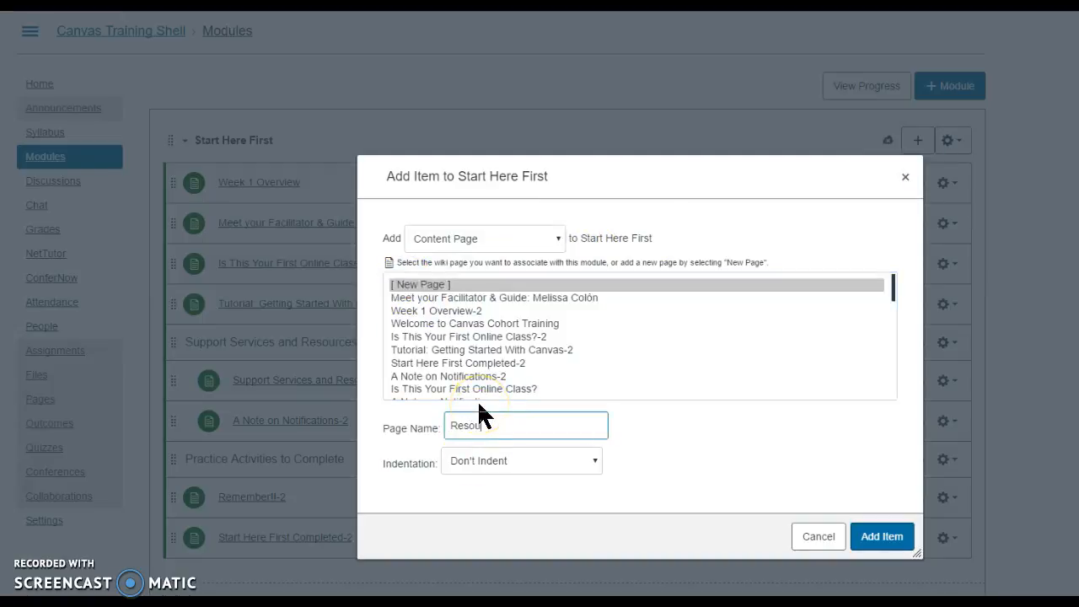
text(Resources)
click(868, 546)
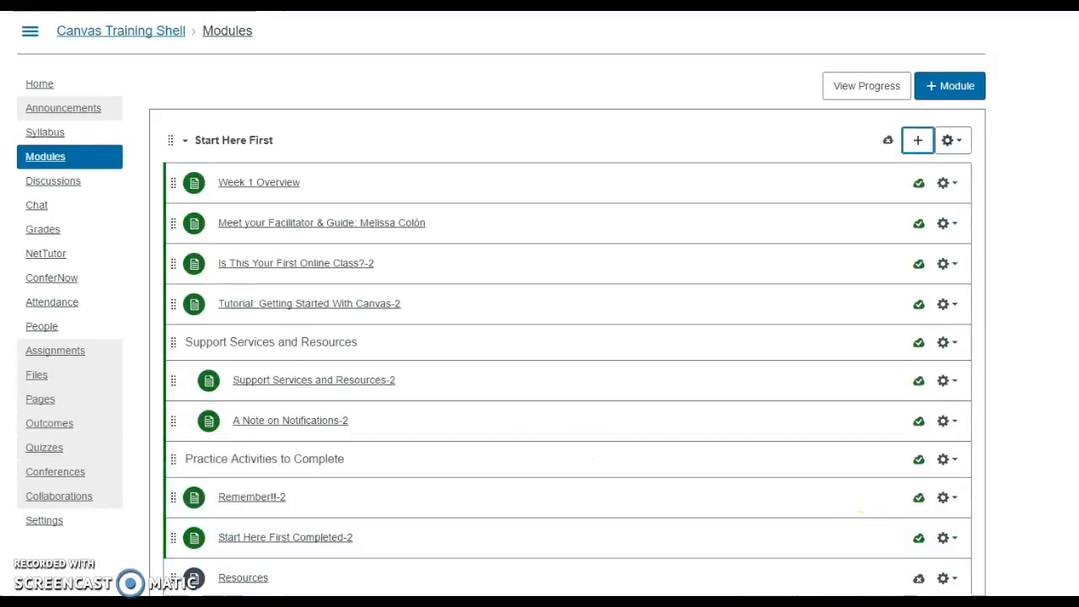
Open the new Resources page for editing and enter the text "Resources" in its body
click(238, 573)
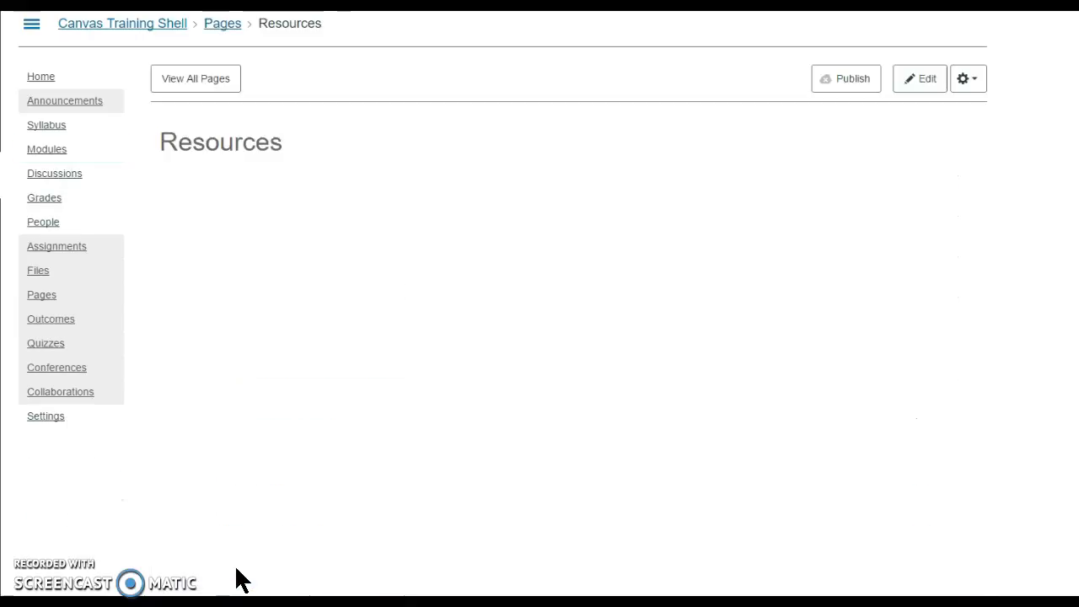
click(928, 80)
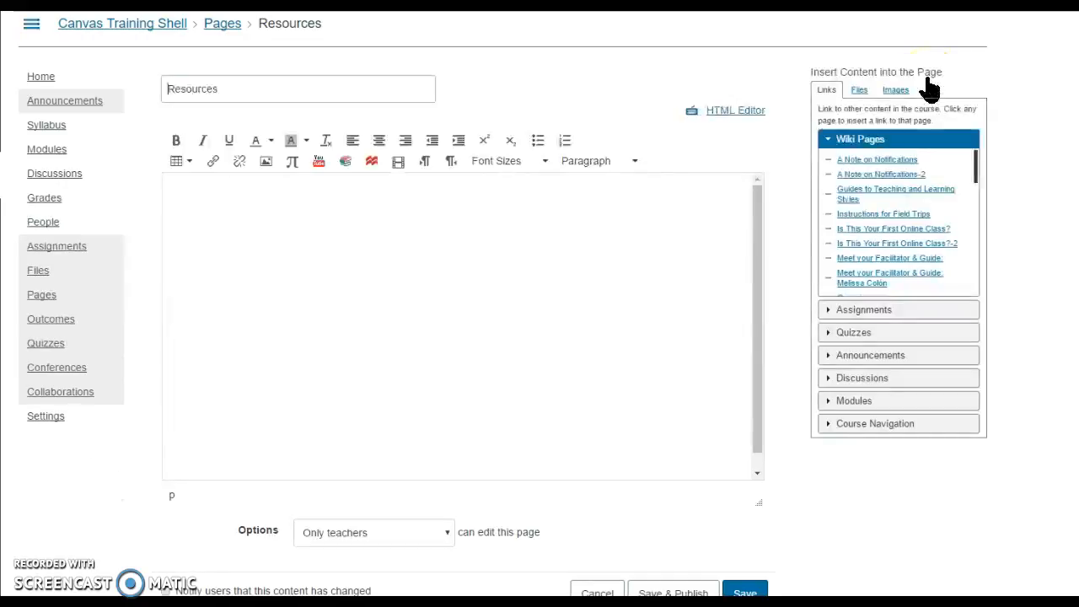
click(358, 210)
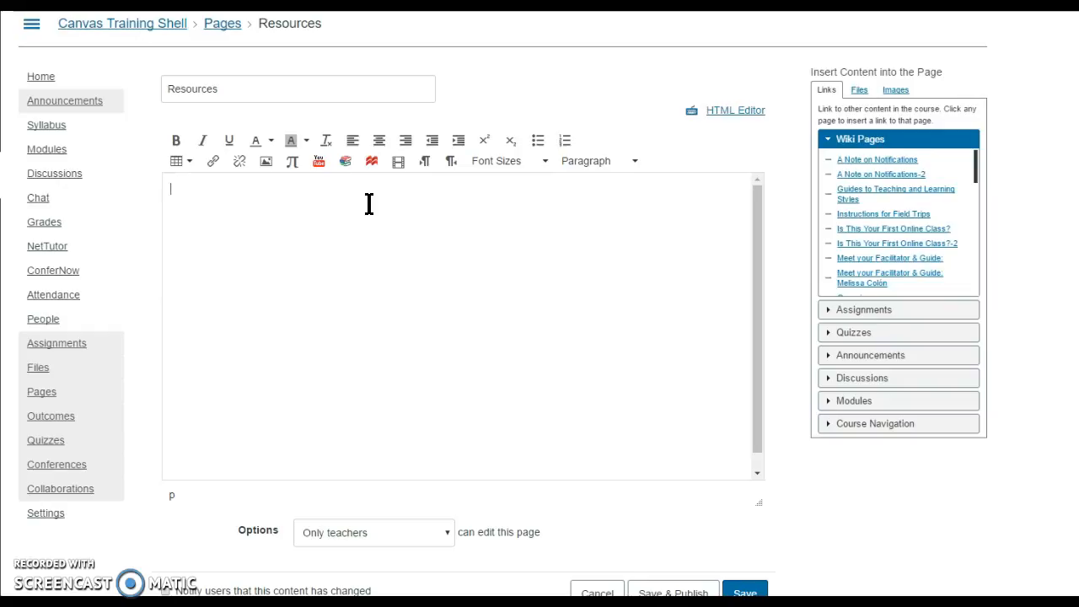
click(370, 193)
text(Resources)
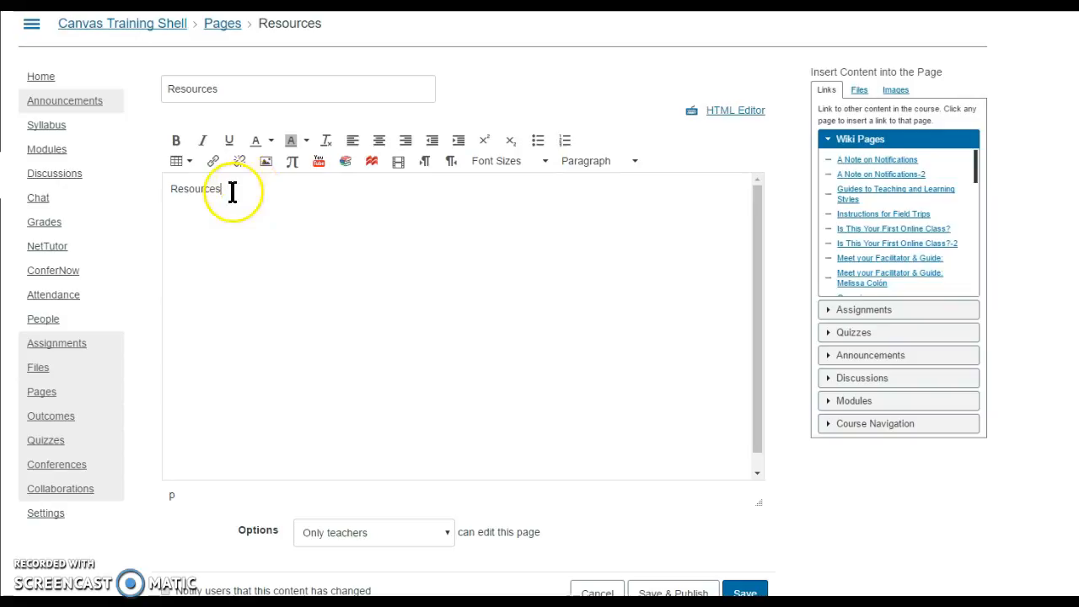
Link the Resources body text to the course file U1 Hands-on_ Edit Profile.pdf in the rubric pdf folder
drag(225, 192, 169, 189)
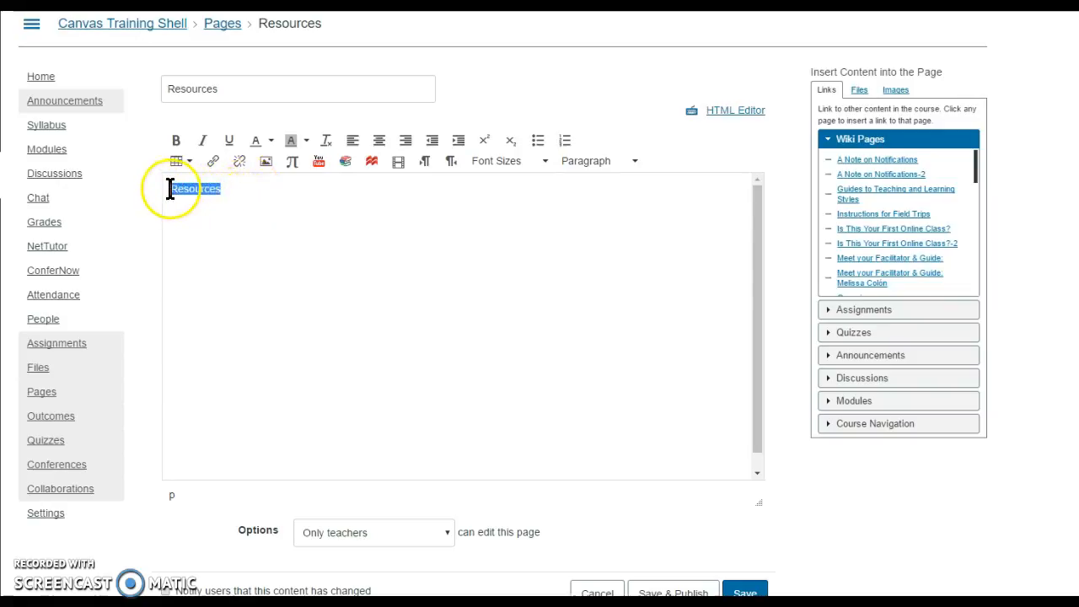
click(860, 89)
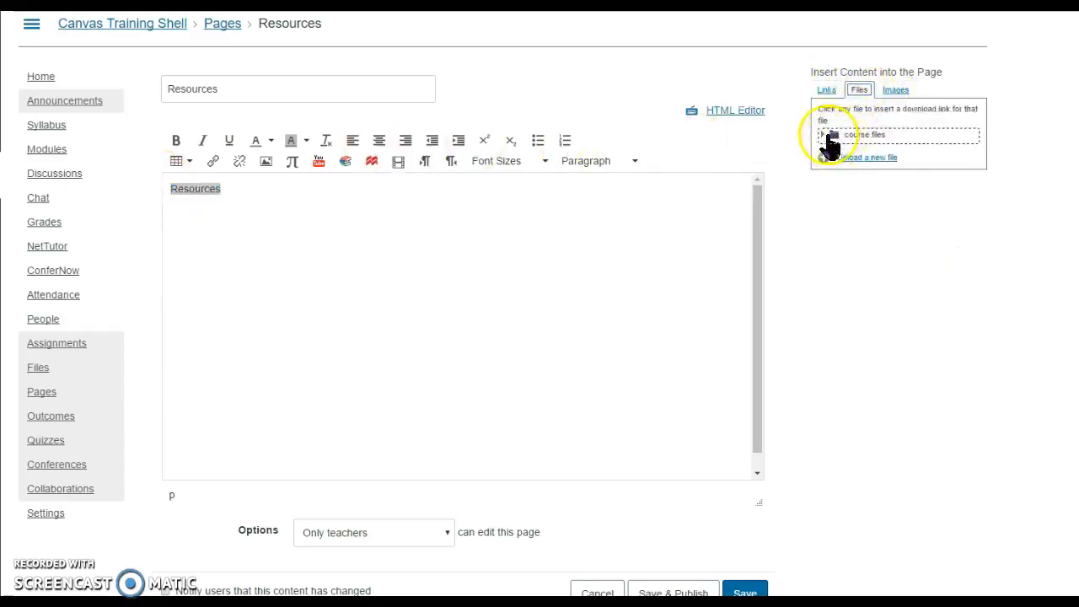
click(822, 136)
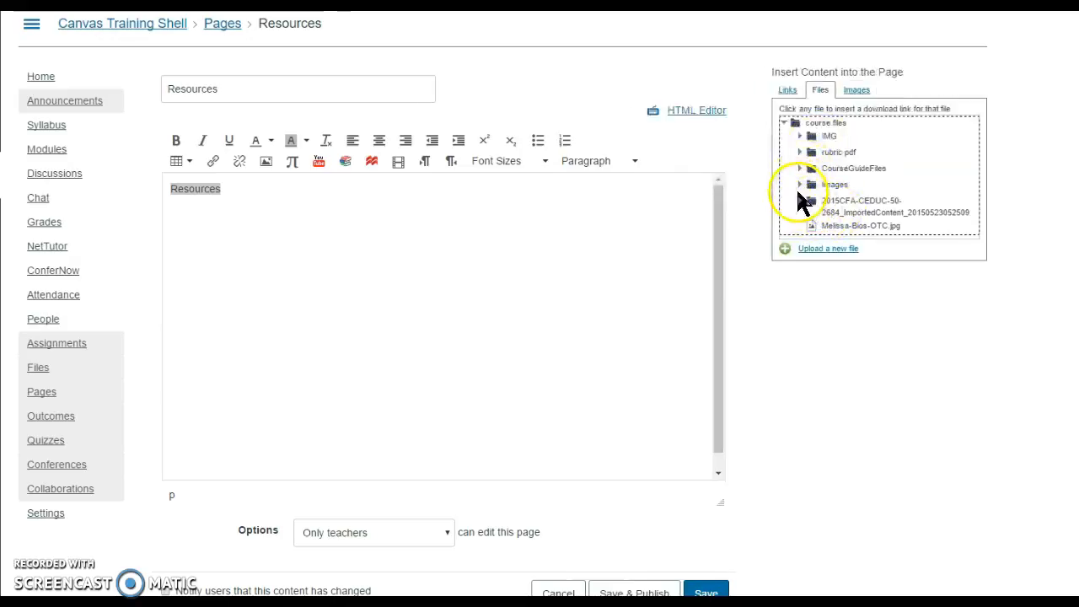
click(800, 153)
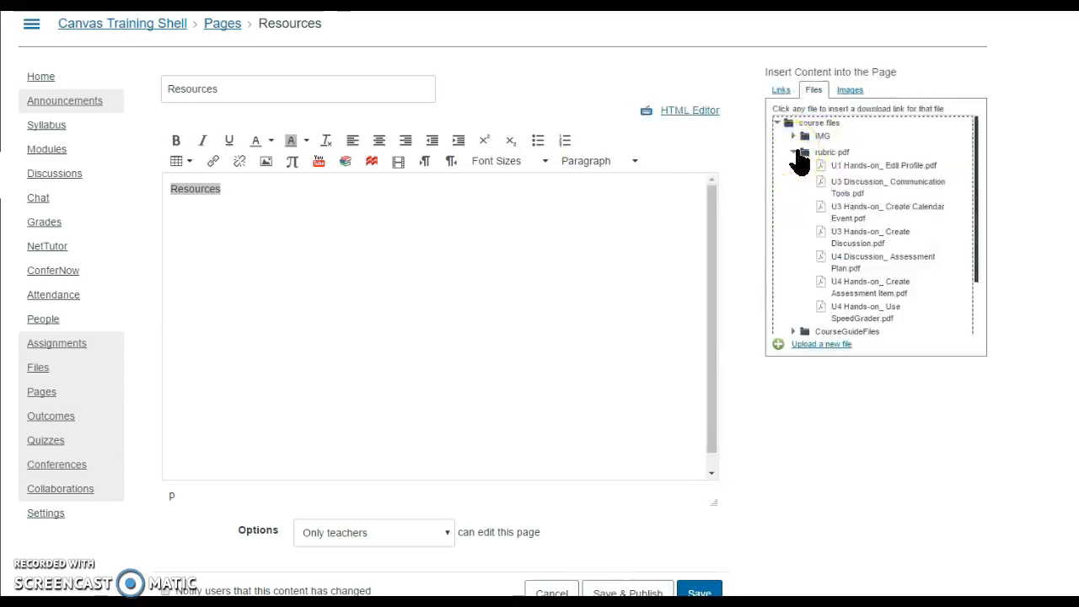
click(866, 171)
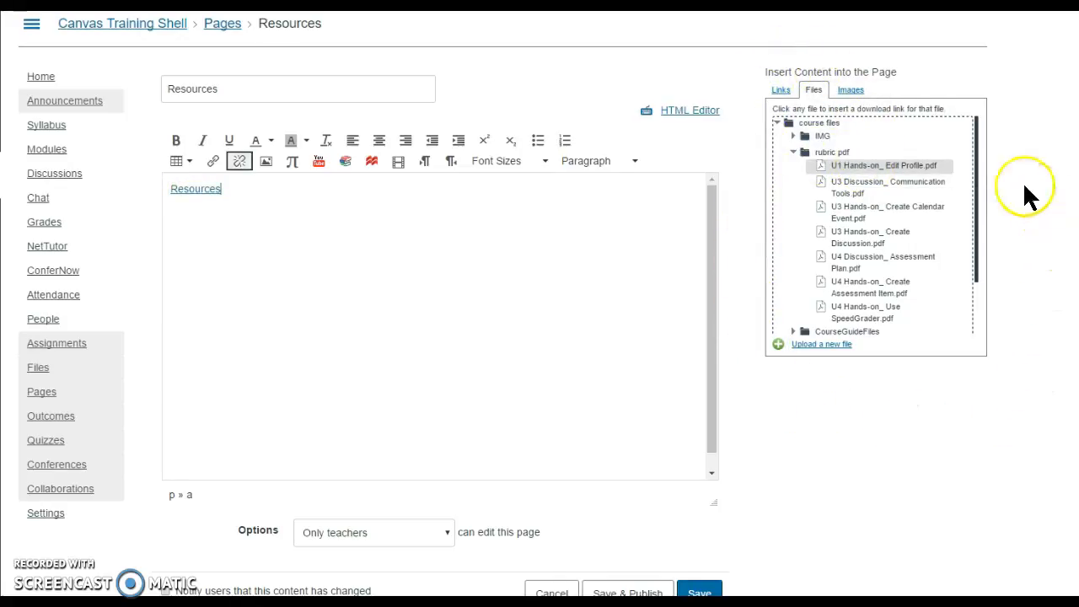
Remove the link from the Resources body text and link it instead to U3 Hands-on_ Create Discussion.pdf
drag(227, 191, 168, 188)
click(239, 163)
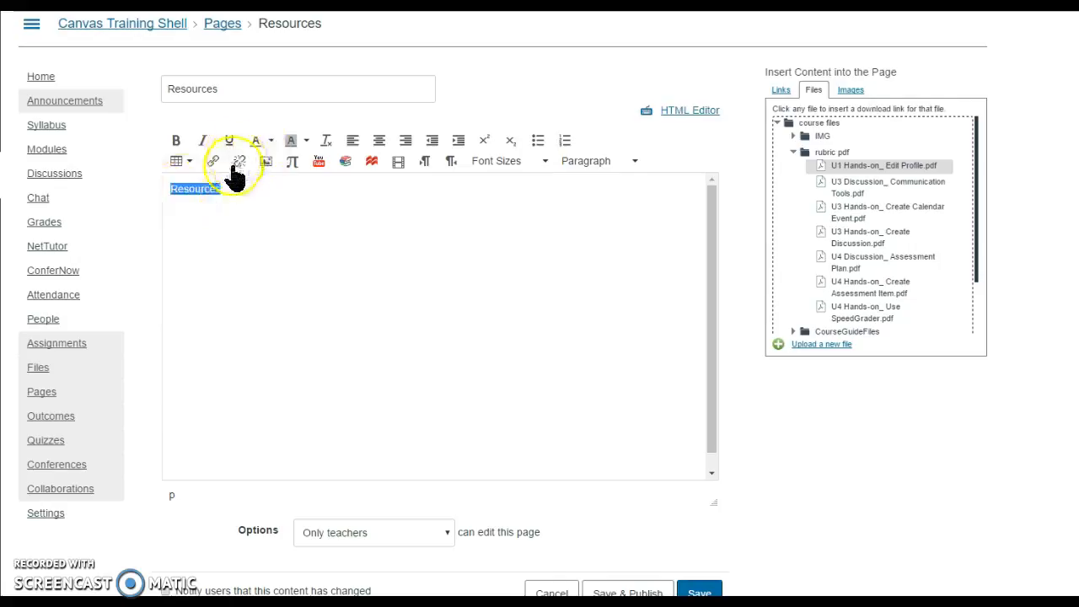
click(233, 194)
drag(214, 189, 170, 189)
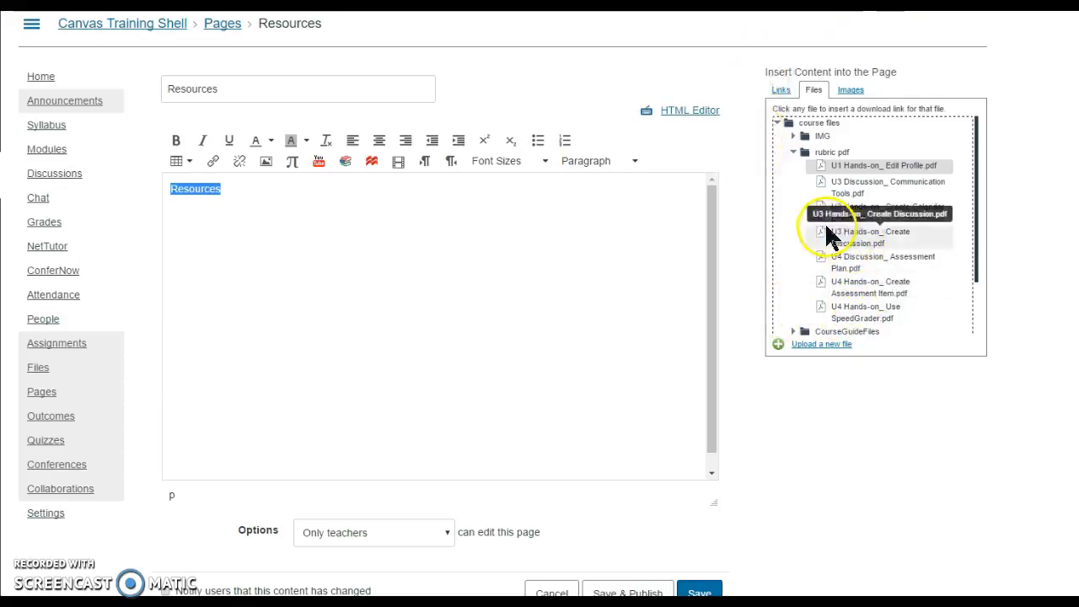
click(840, 238)
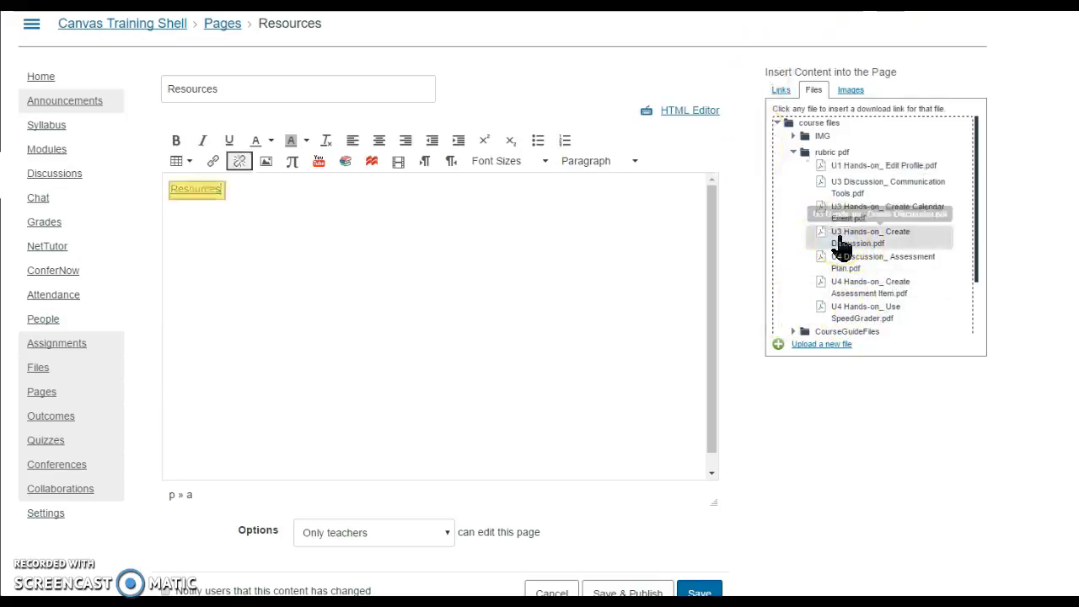
click(275, 221)
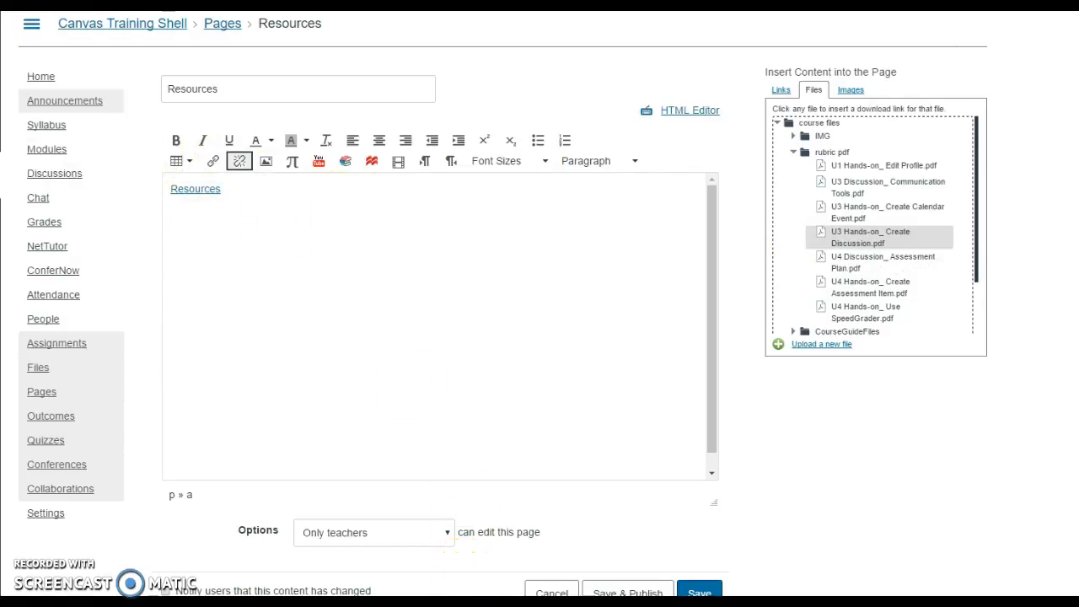
Save the Resources page without publishing it and advance to the page that follows it
scroll(472, 552, down, 1)
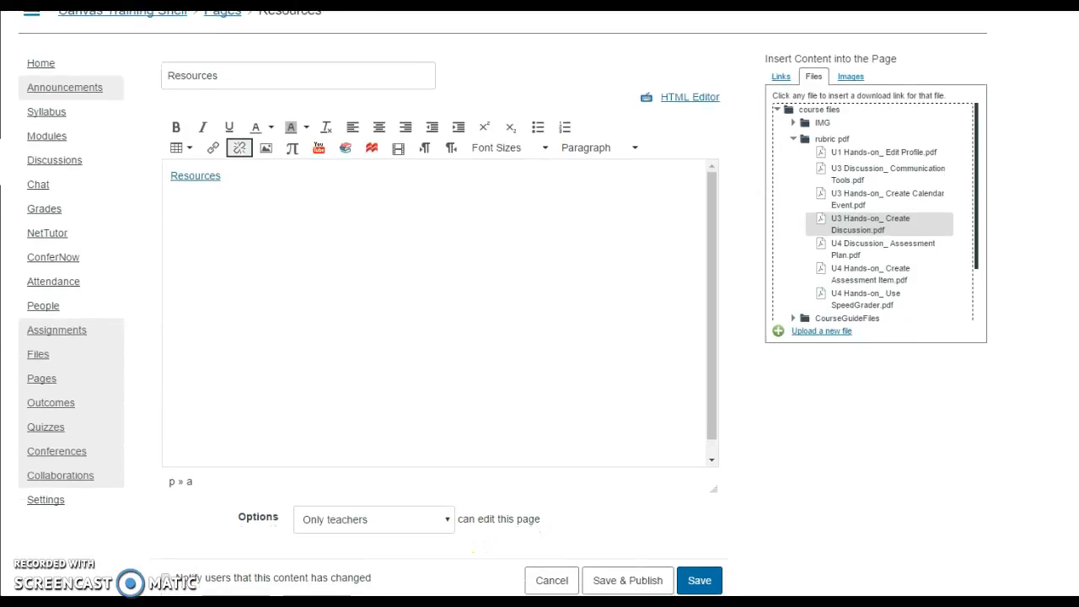
click(700, 587)
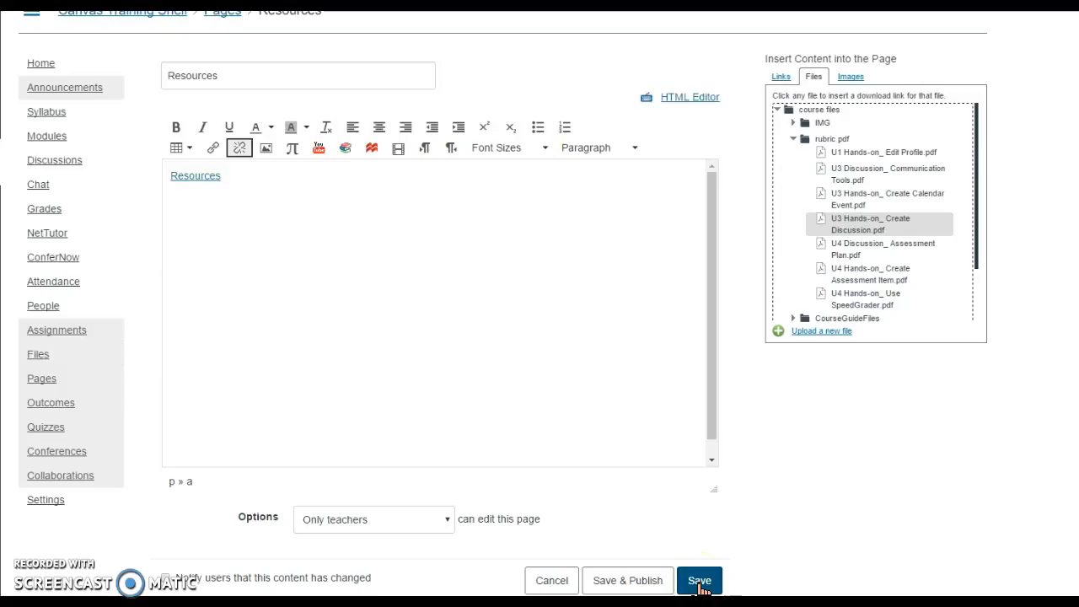
click(708, 564)
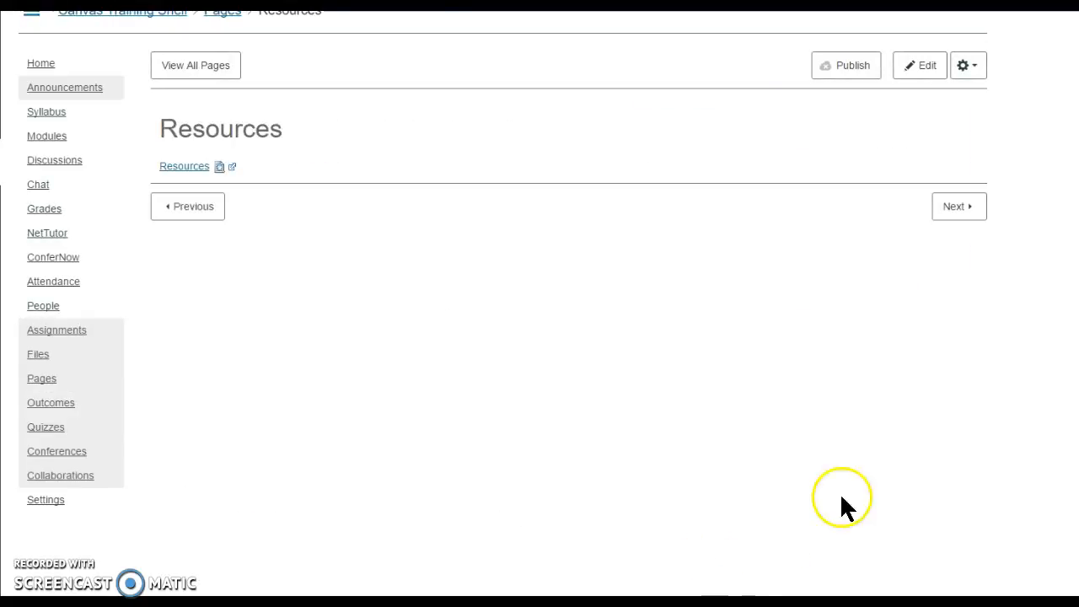
click(956, 215)
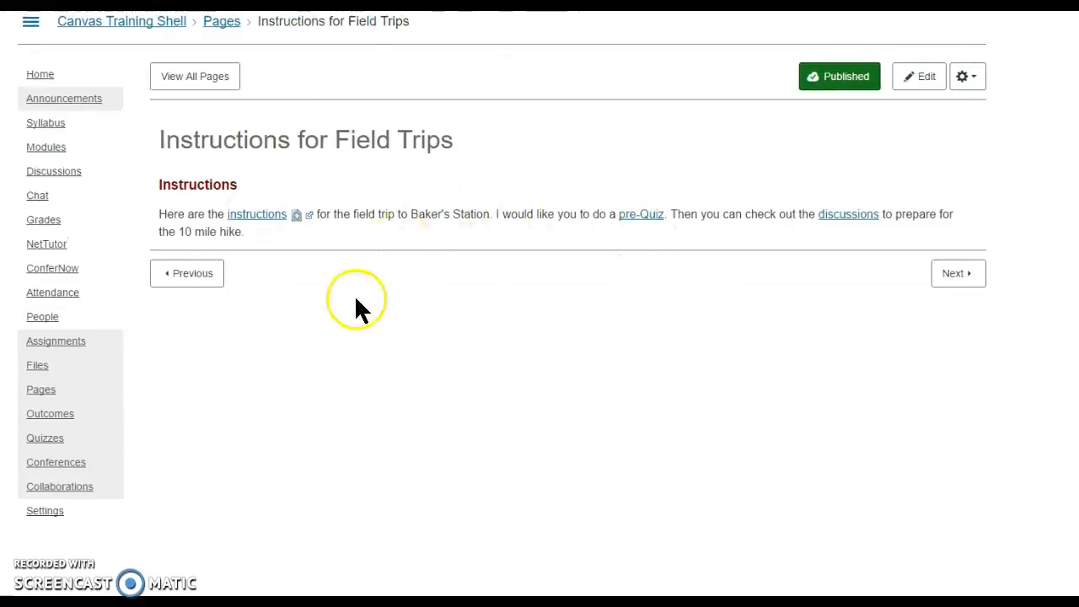
Return to the course modules and move the Resources item directly below Tutorial: Getting Started With Canvas-2
click(44, 150)
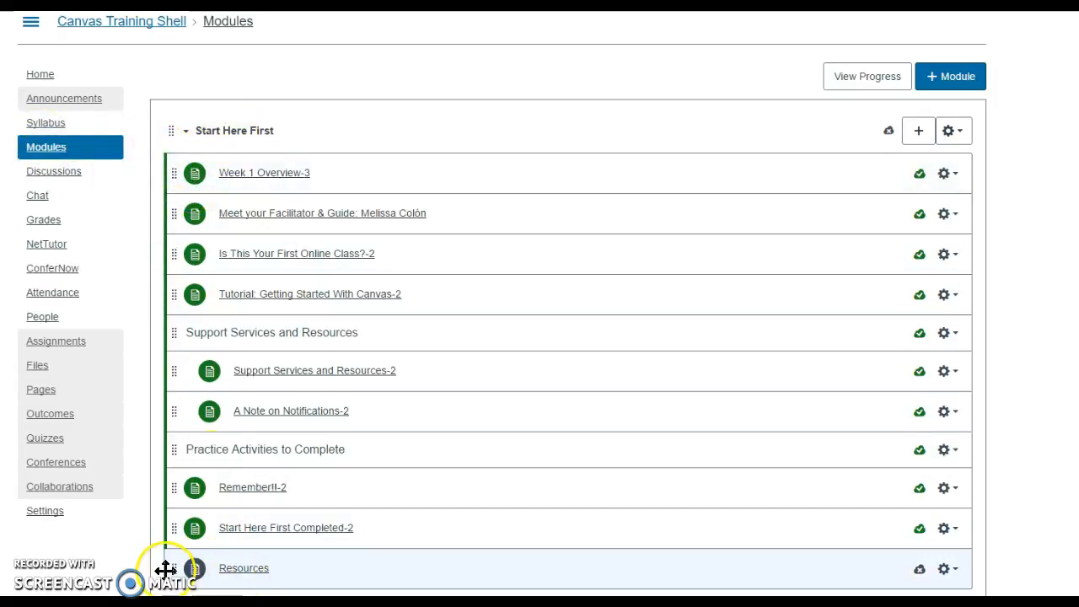
drag(169, 573, 181, 327)
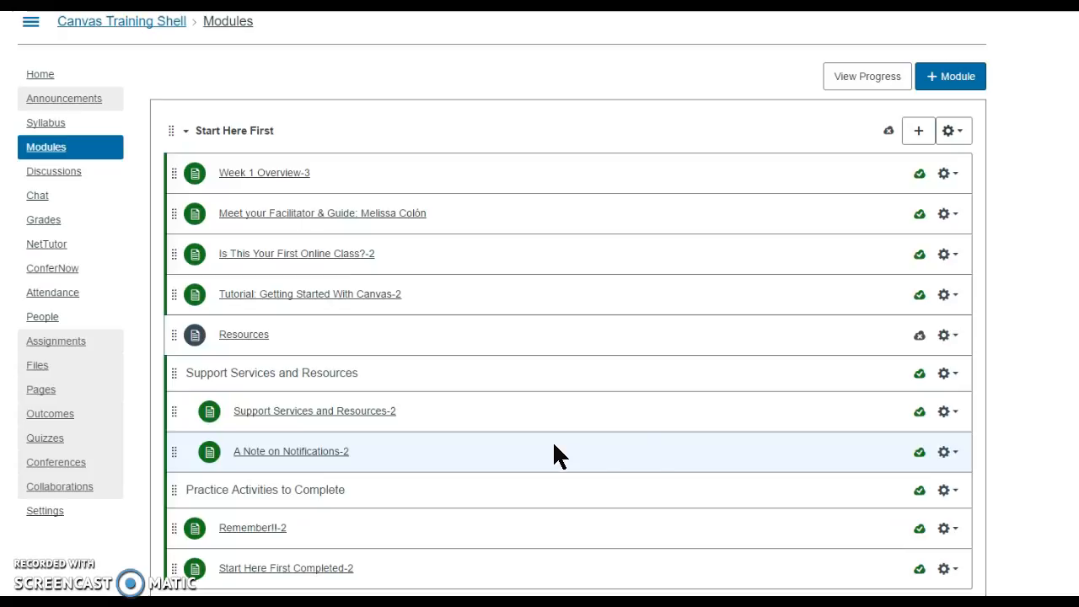
click(960, 530)
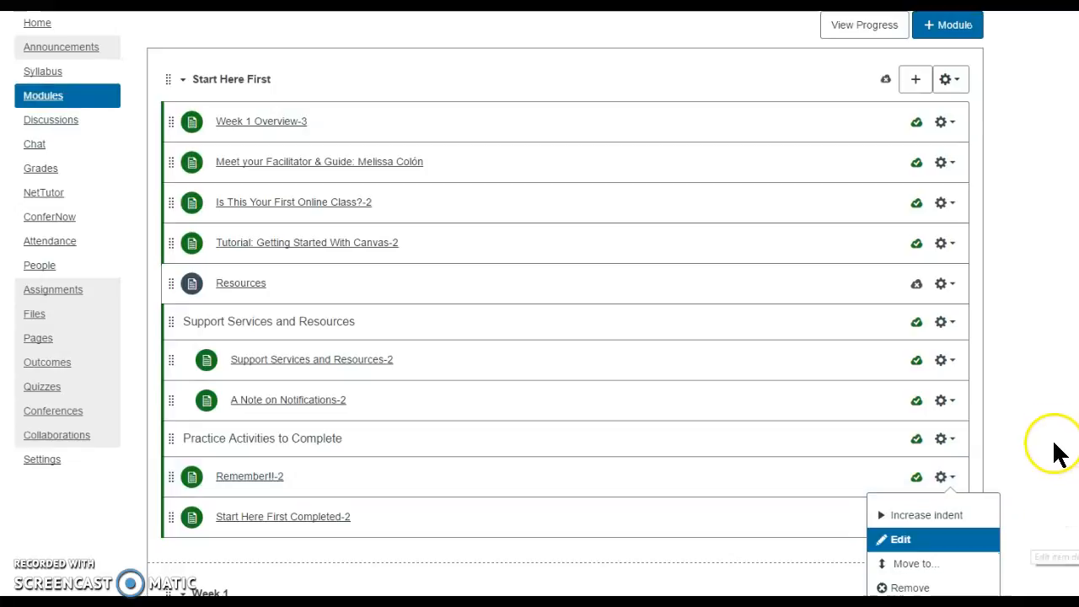
click(1031, 338)
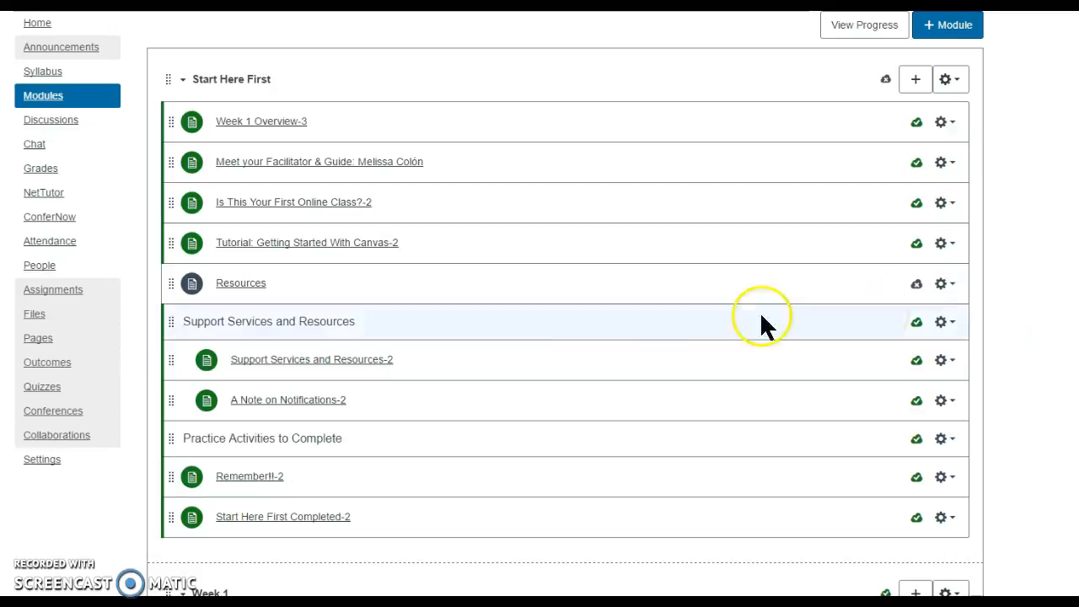
Open the Support Services and Resources-2 page for editing to examine its content, and save the page
click(296, 361)
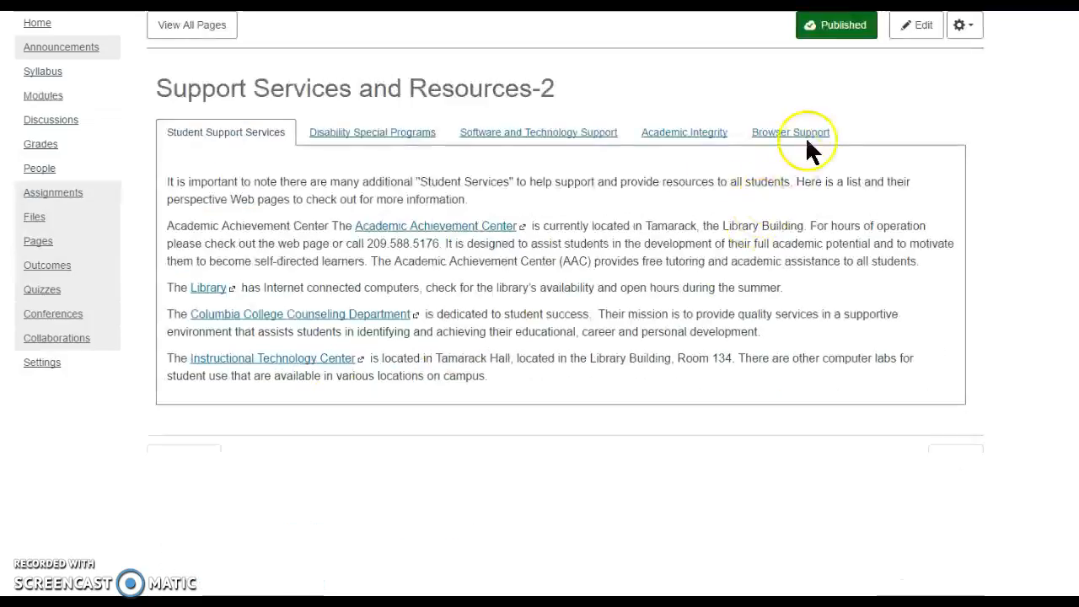
click(921, 26)
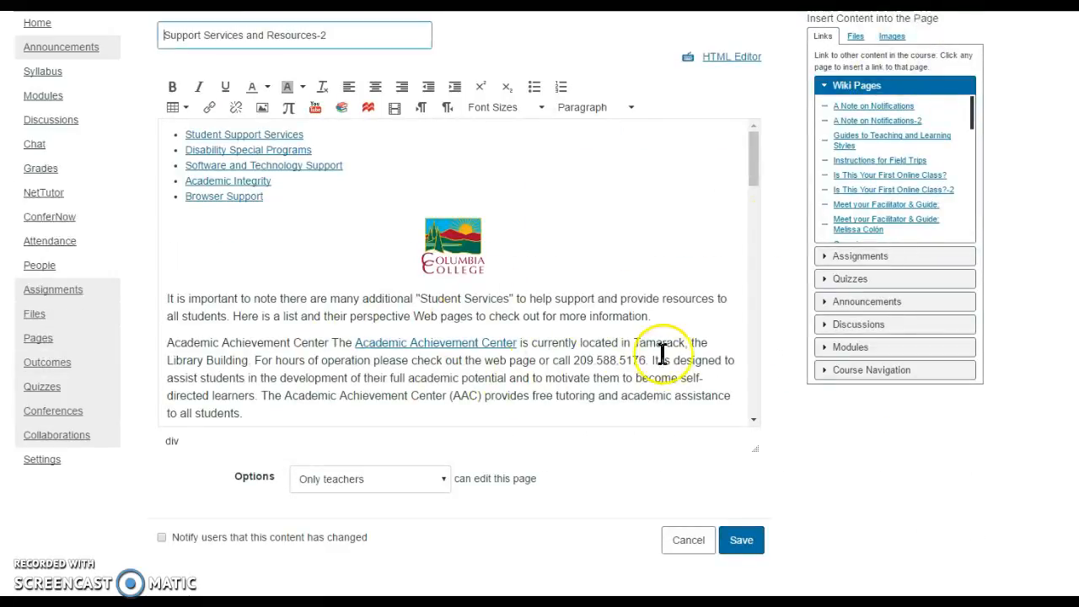
click(750, 540)
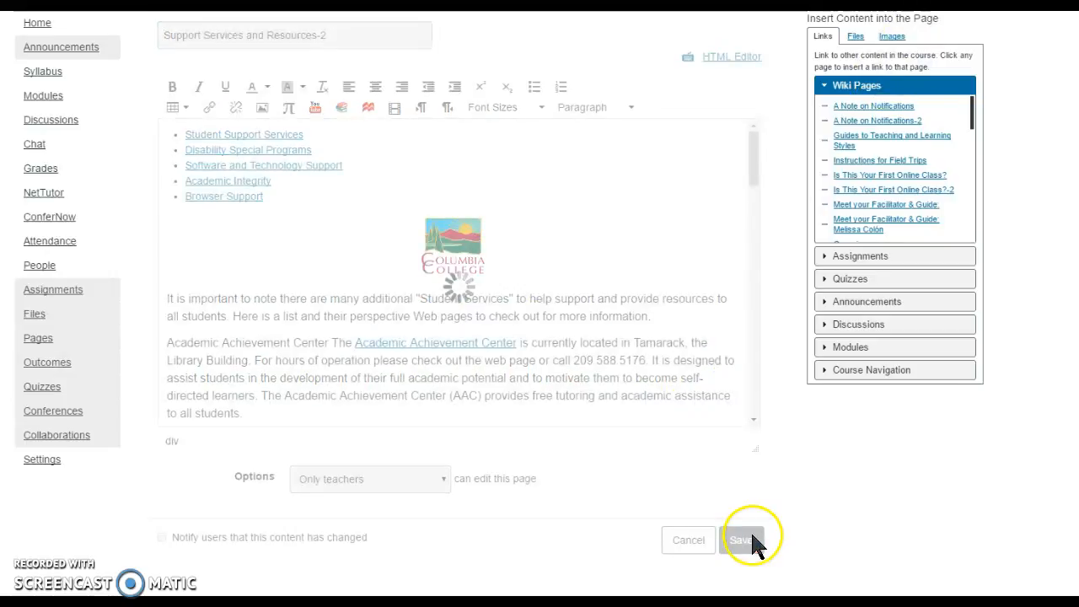